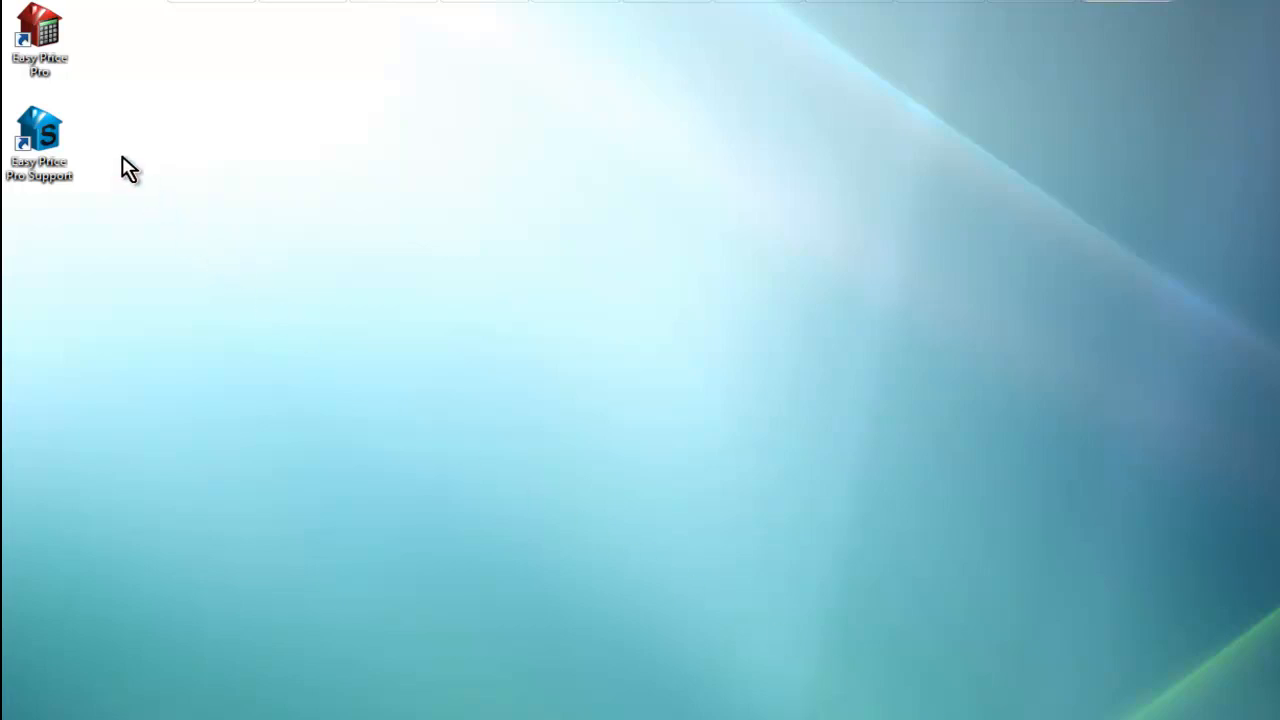
Step: Launch Easy Price Pro and start a new policy in the Health and Safety program
{"action": "double_click", "coordinate": [52, 64]}
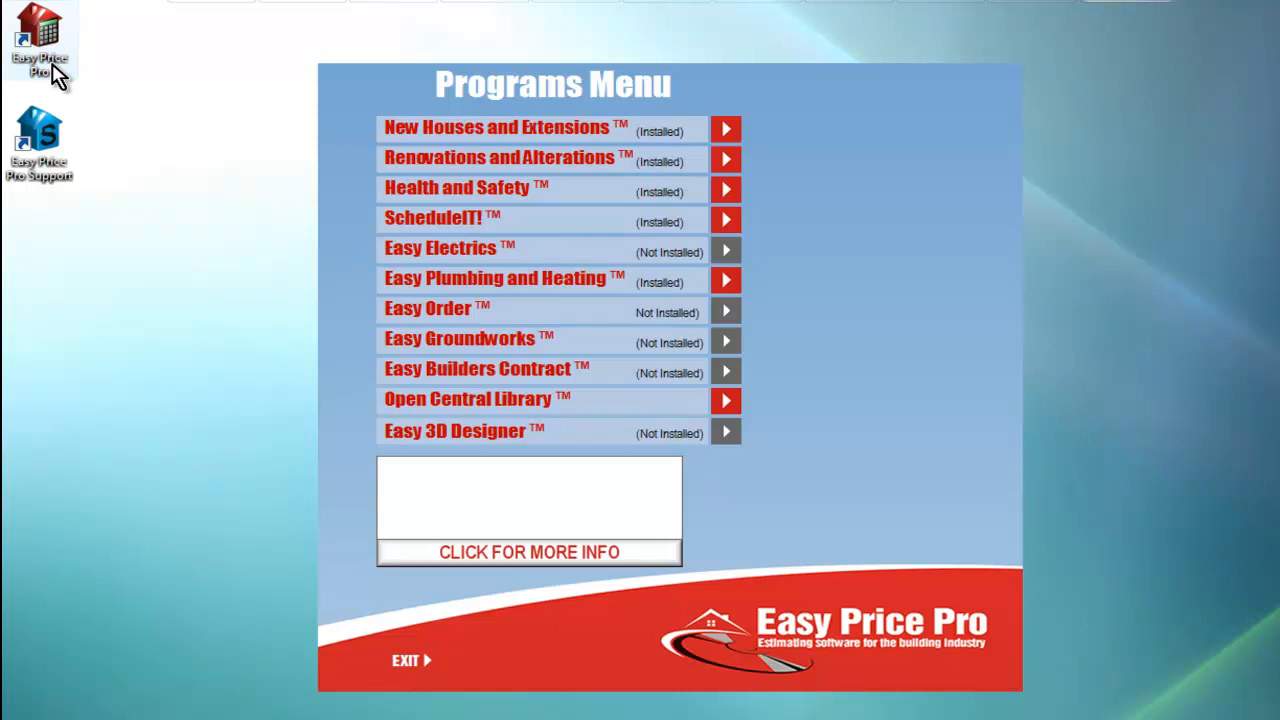
{"action": "left_click", "coordinate": [425, 188]}
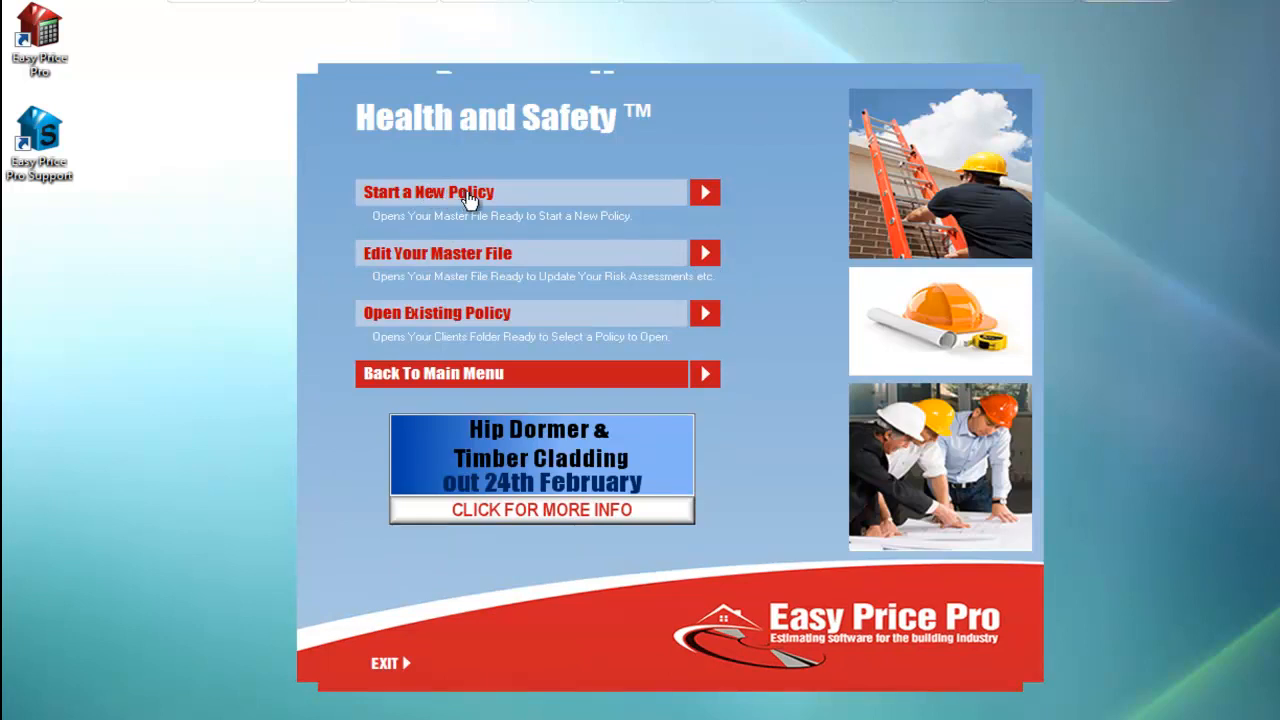
{"action": "left_click", "coordinate": [468, 195]}
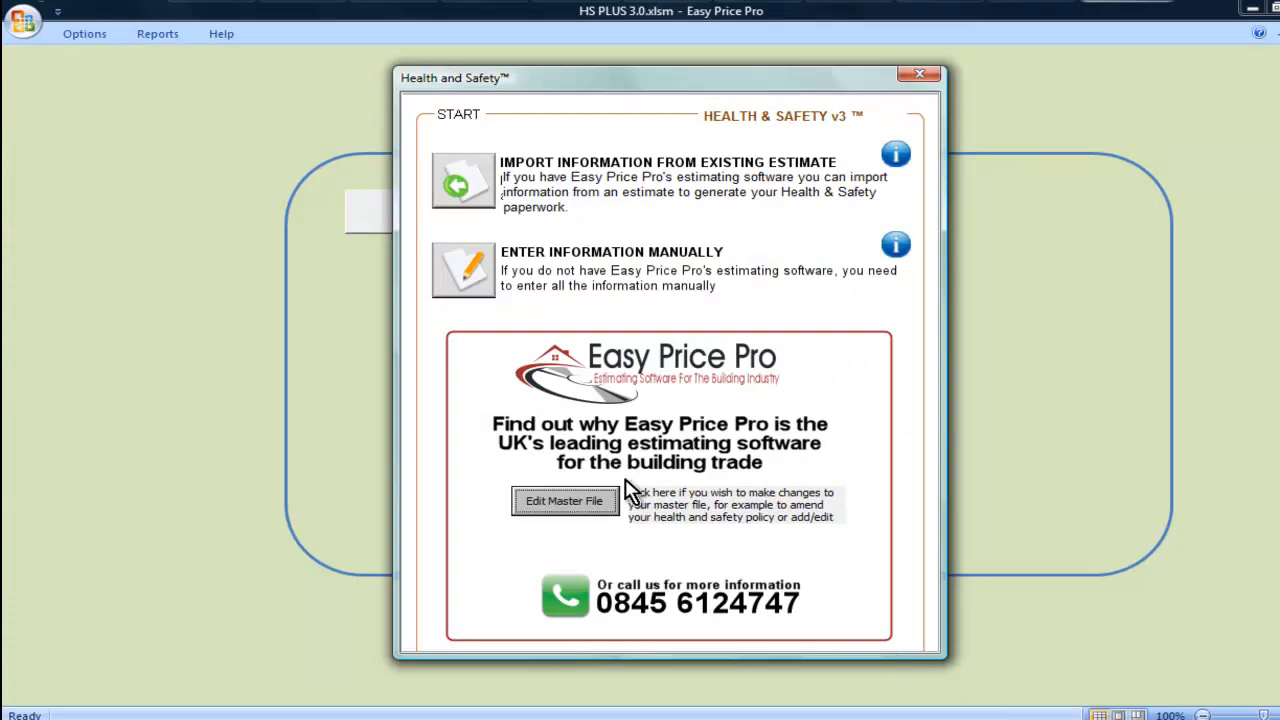
Step: Choose manual information entry, fill in the client's name and address, and mark the site address as the same as the client's
{"action": "left_click", "coordinate": [478, 294]}
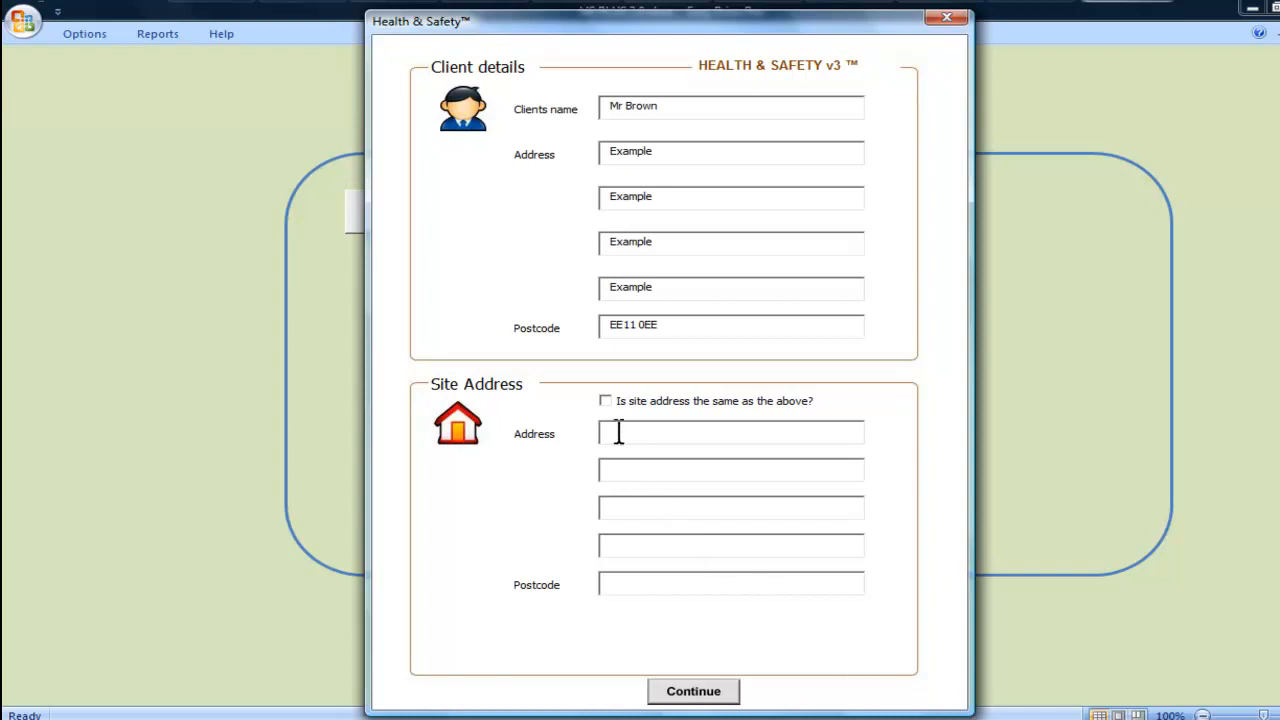
{"action": "left_click", "coordinate": [606, 402]}
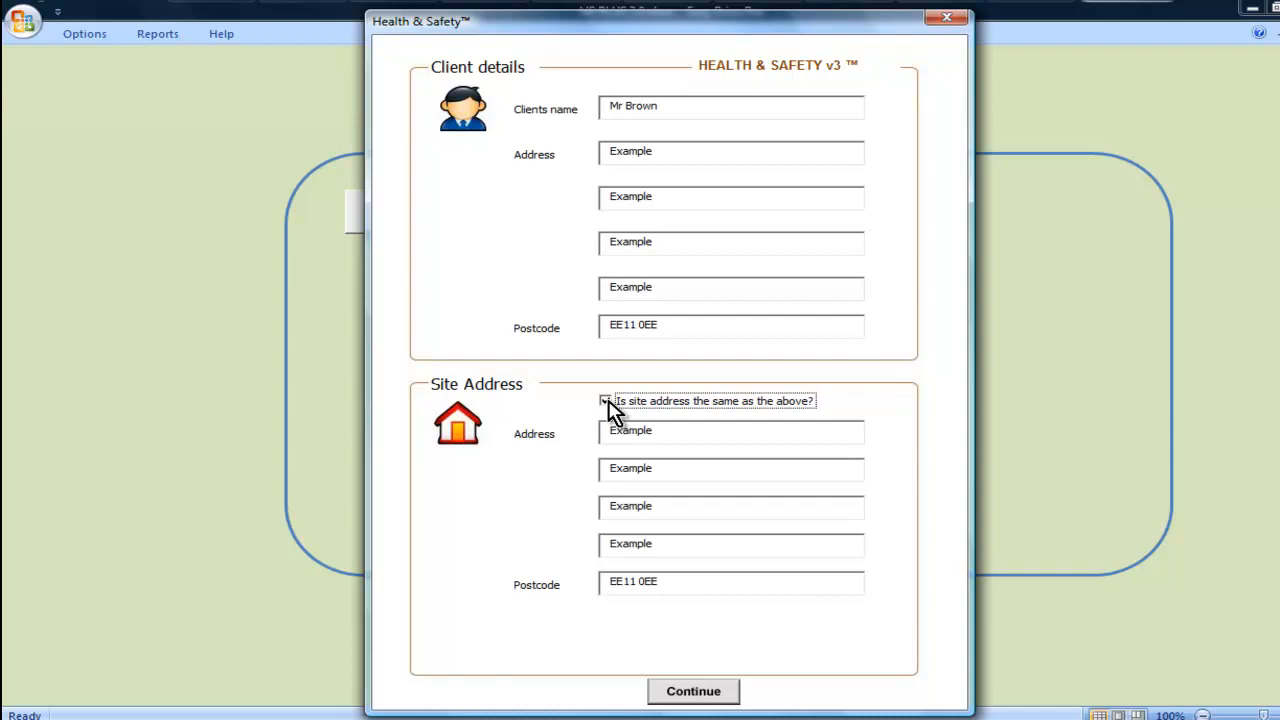
{"action": "left_click", "coordinate": [718, 689]}
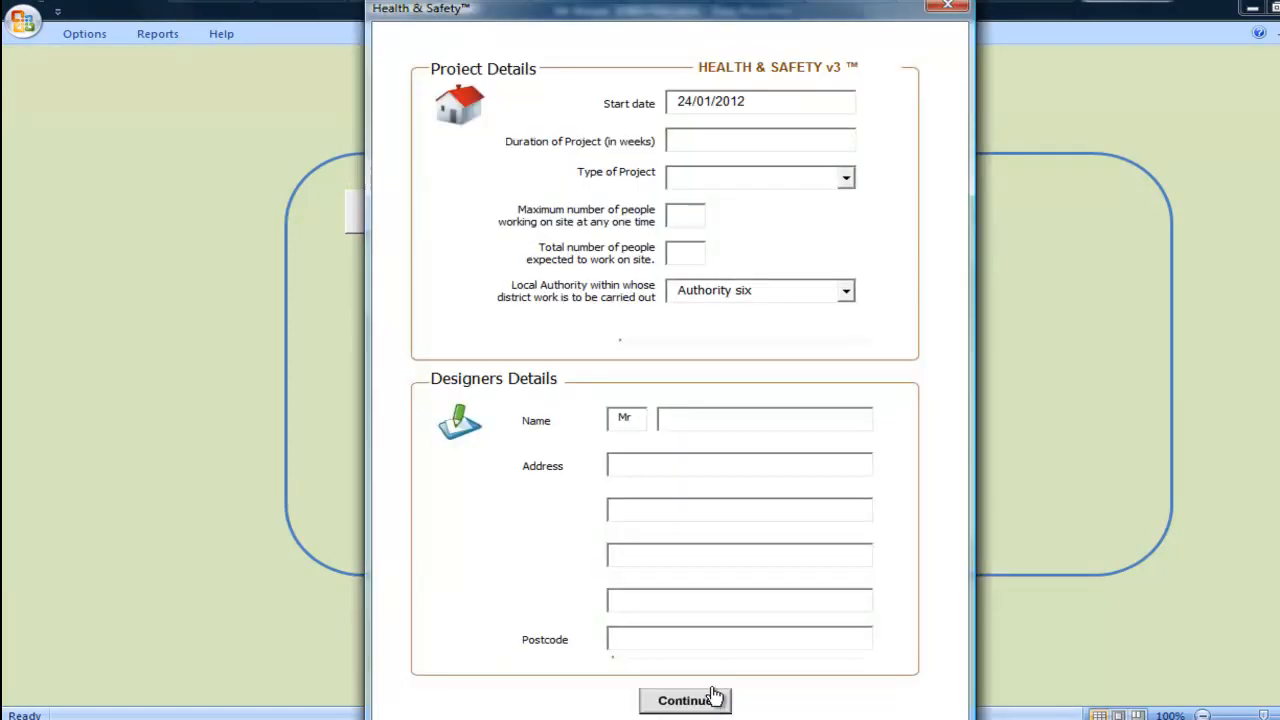
Step: Set the project start date to 24/09/2012 using the calendar
{"action": "left_click", "coordinate": [793, 105]}
{"action": "left_click", "coordinate": [720, 278]}
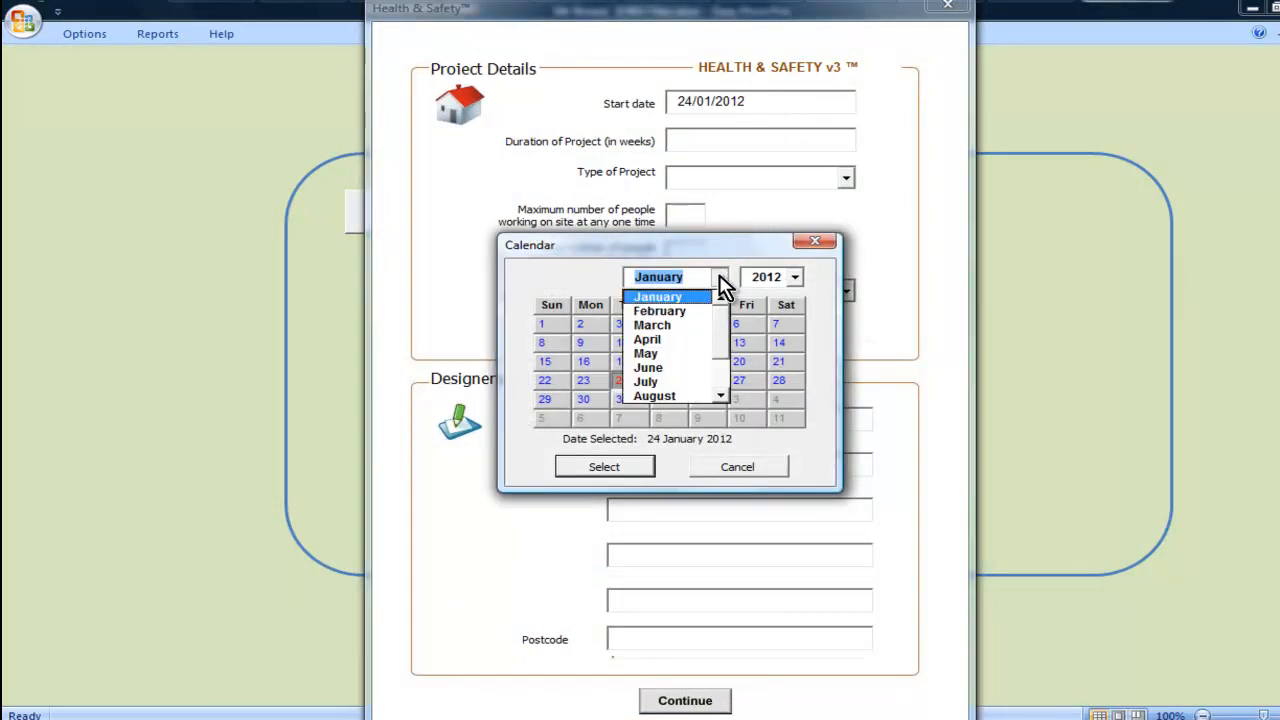
{"action": "scroll", "coordinate": [731, 343], "scroll_direction": "down", "scroll_amount": 1}
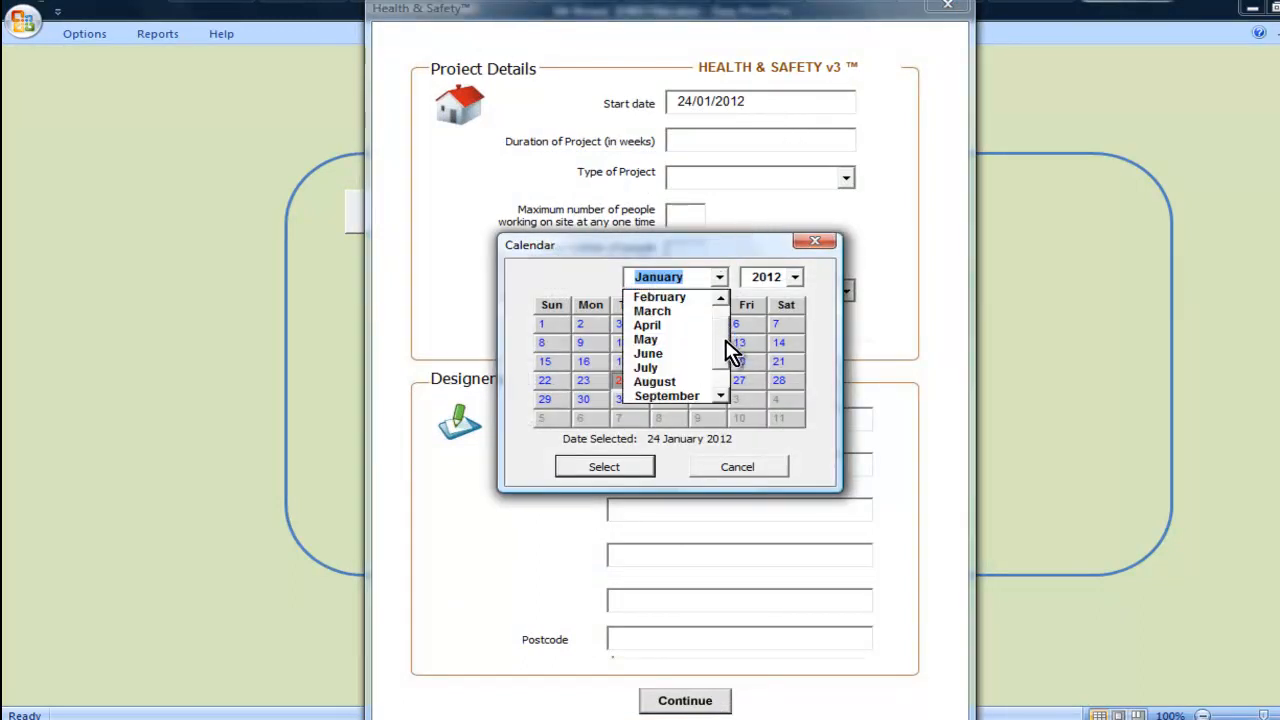
{"action": "left_click", "coordinate": [697, 405]}
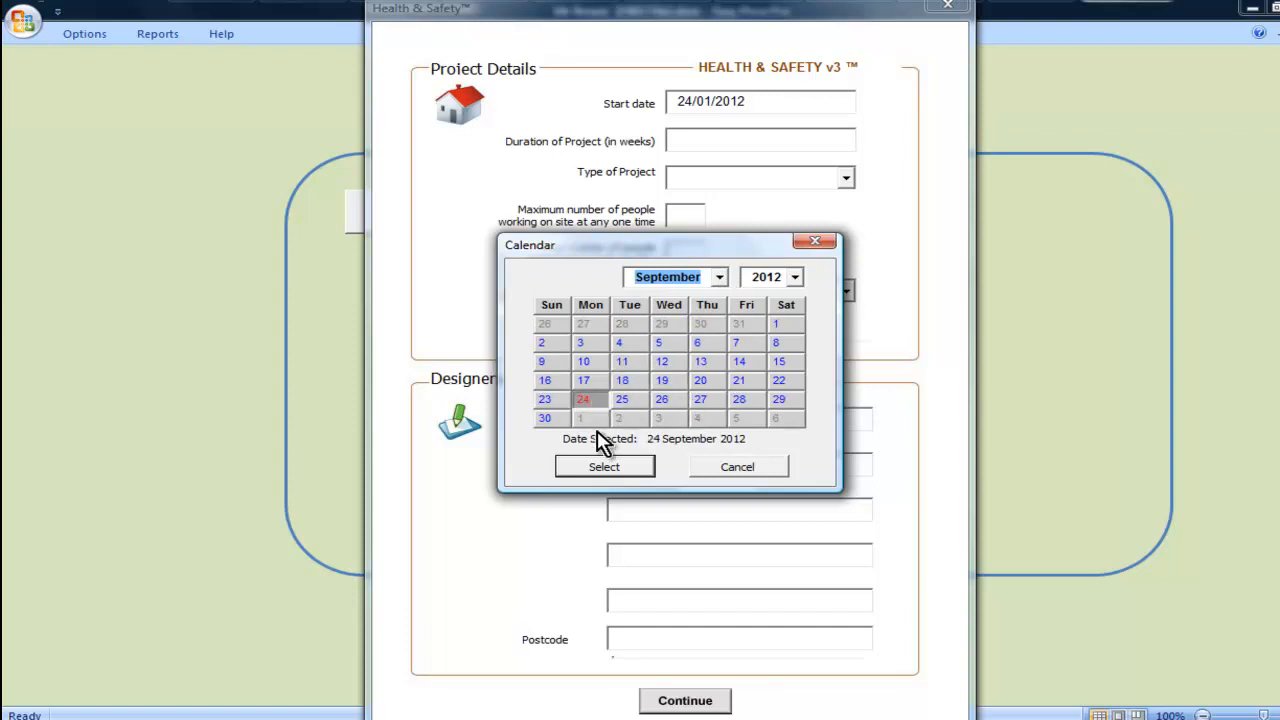
{"action": "left_click", "coordinate": [604, 468]}
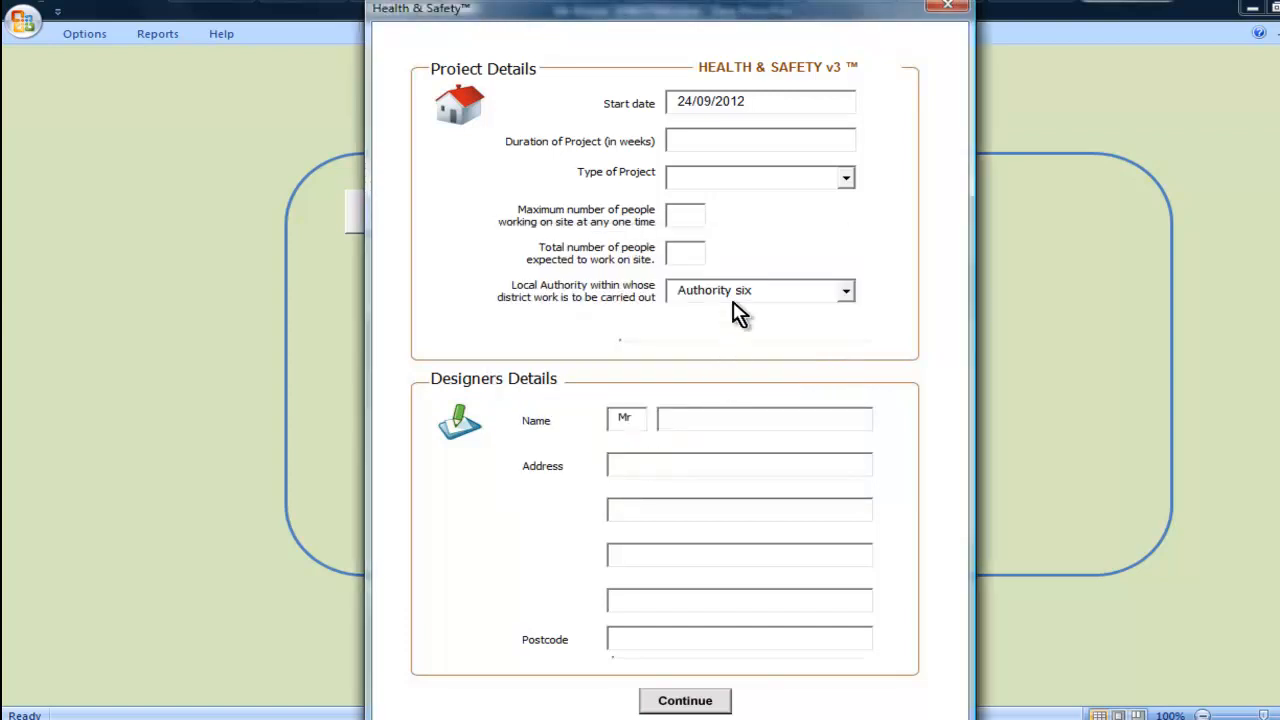
Step: Set the project duration to 8 weeks and choose the single-storey construction project type
{"action": "left_click", "coordinate": [729, 142]}
{"action": "type", "text": "8"}
{"action": "left_click", "coordinate": [845, 178]}
{"action": "left_click", "coordinate": [828, 215]}
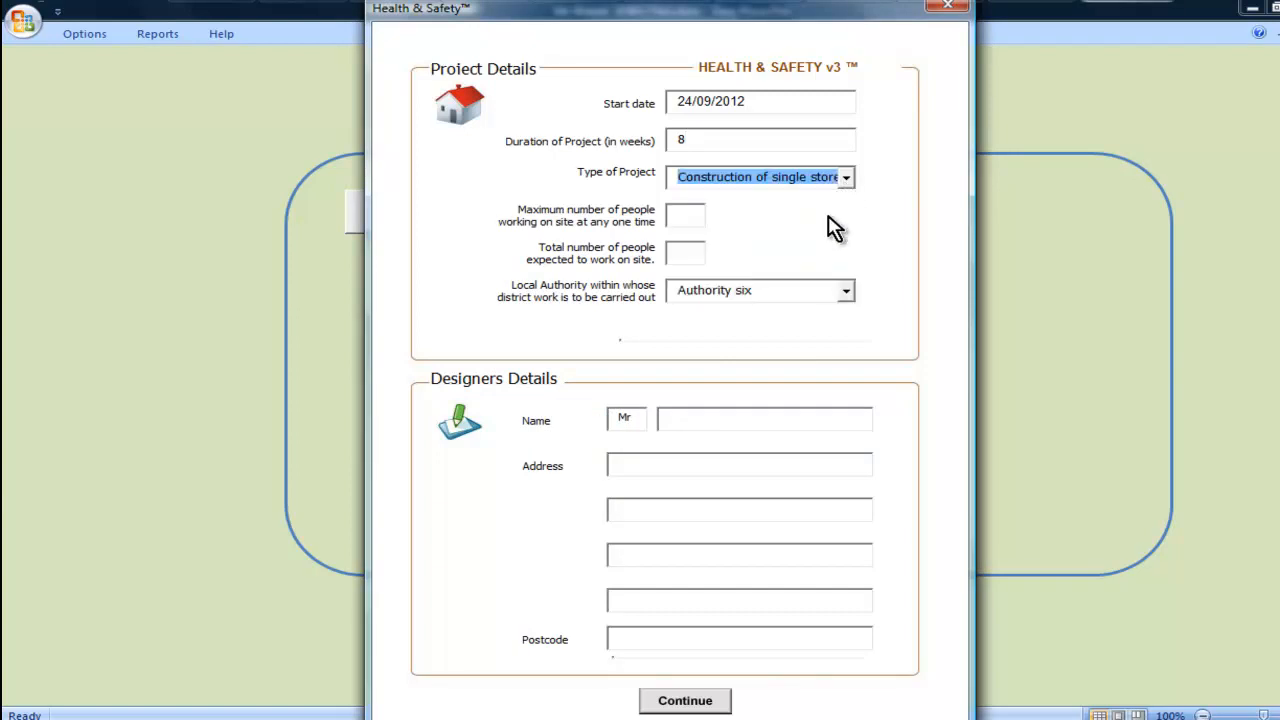
Step: Set the maximum people on site to 8, the total expected to 12, and the local authority to Authority Three
{"action": "left_click", "coordinate": [697, 220]}
{"action": "type", "text": "8"}
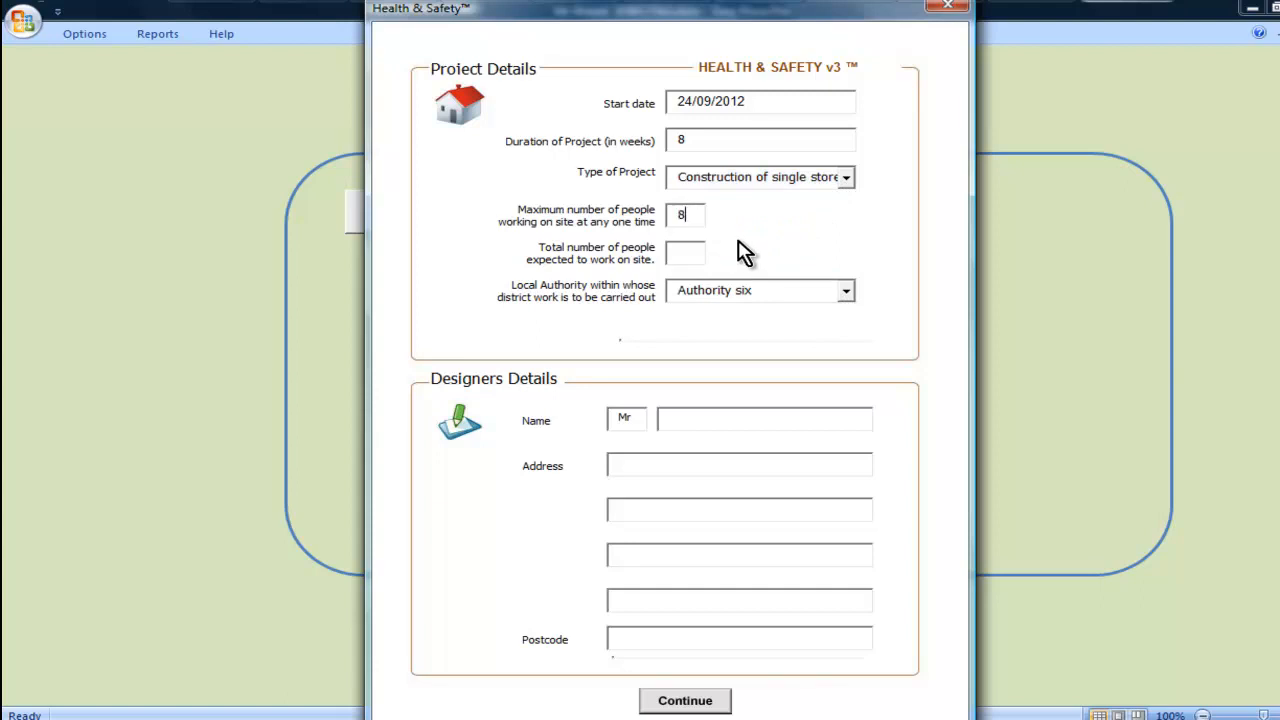
{"action": "left_click", "coordinate": [689, 252]}
{"action": "type", "text": "12"}
{"action": "left_click", "coordinate": [847, 296]}
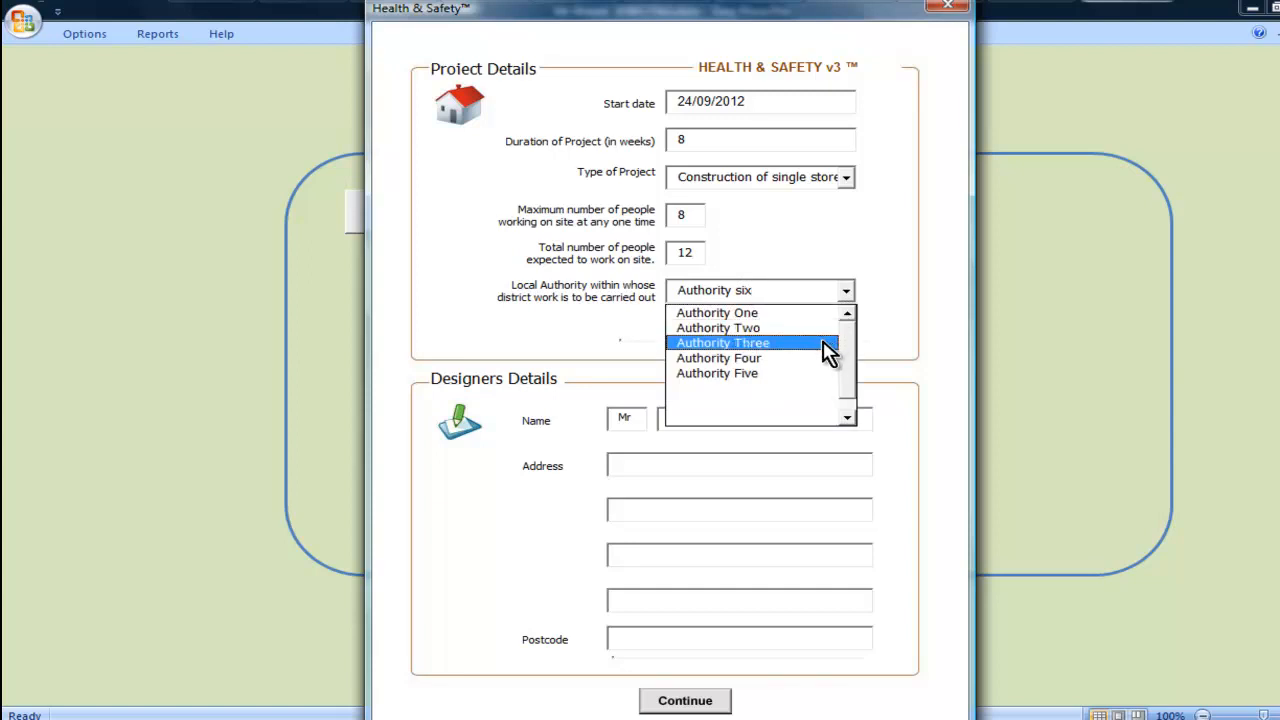
{"action": "left_click", "coordinate": [829, 343]}
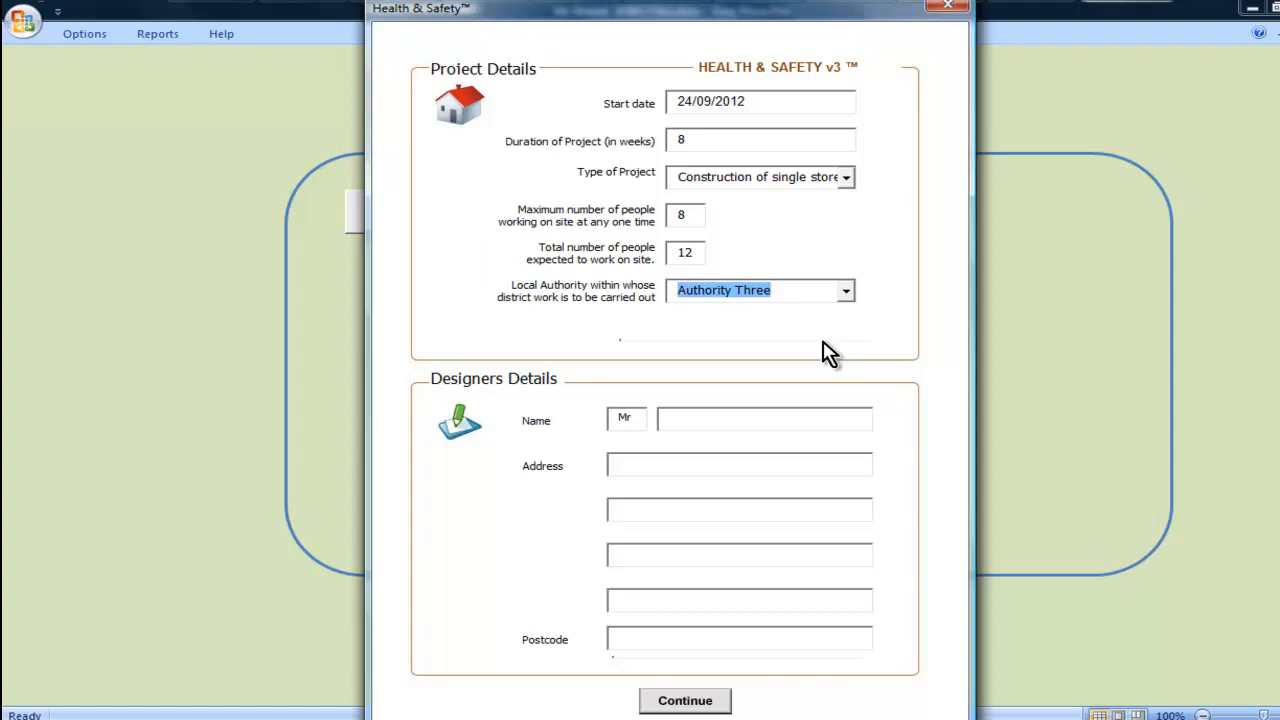
Step: Leave the project details form and add "Example" as the sixth entry in the list of local authorities
{"action": "left_click", "coordinate": [950, 10]}
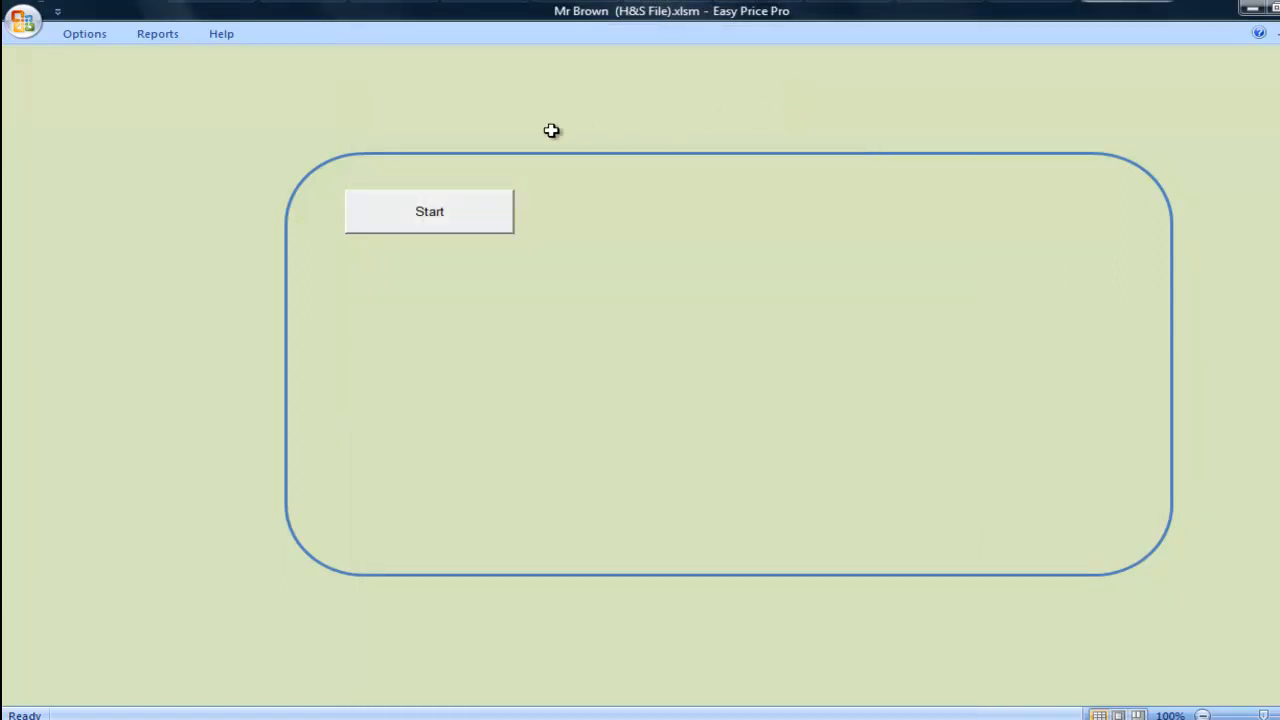
{"action": "left_click", "coordinate": [97, 40]}
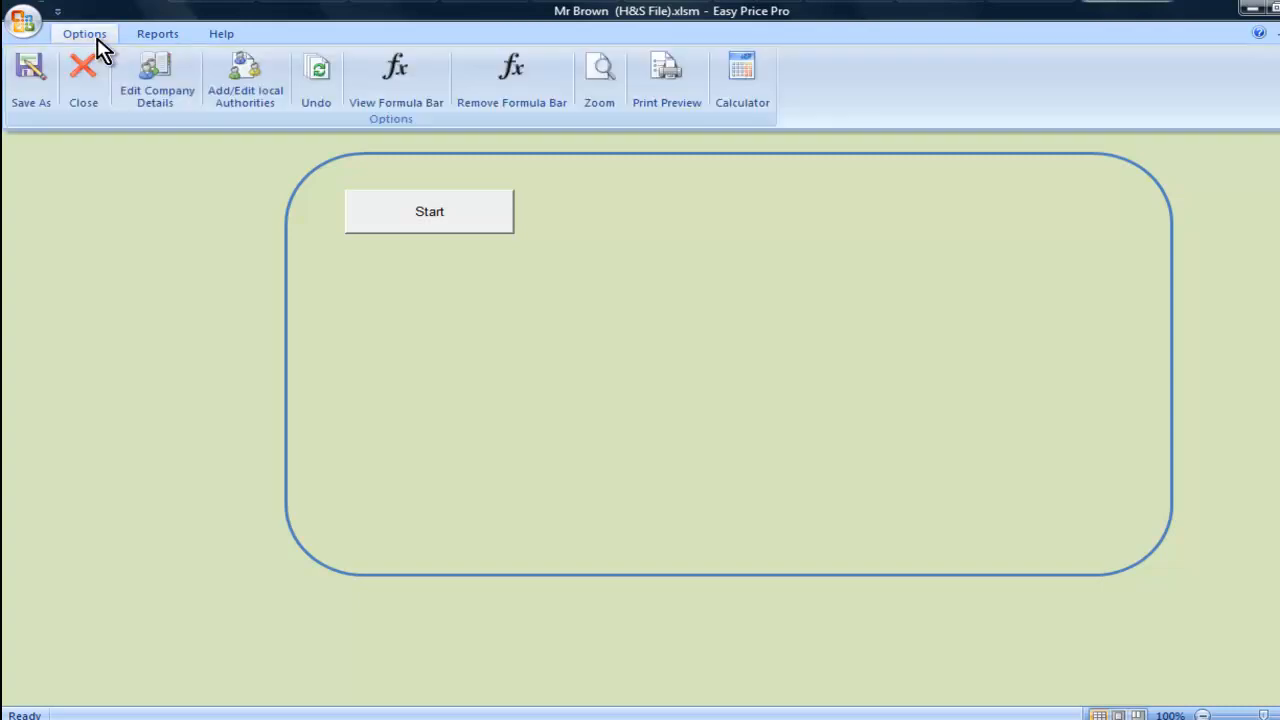
{"action": "left_click", "coordinate": [238, 92]}
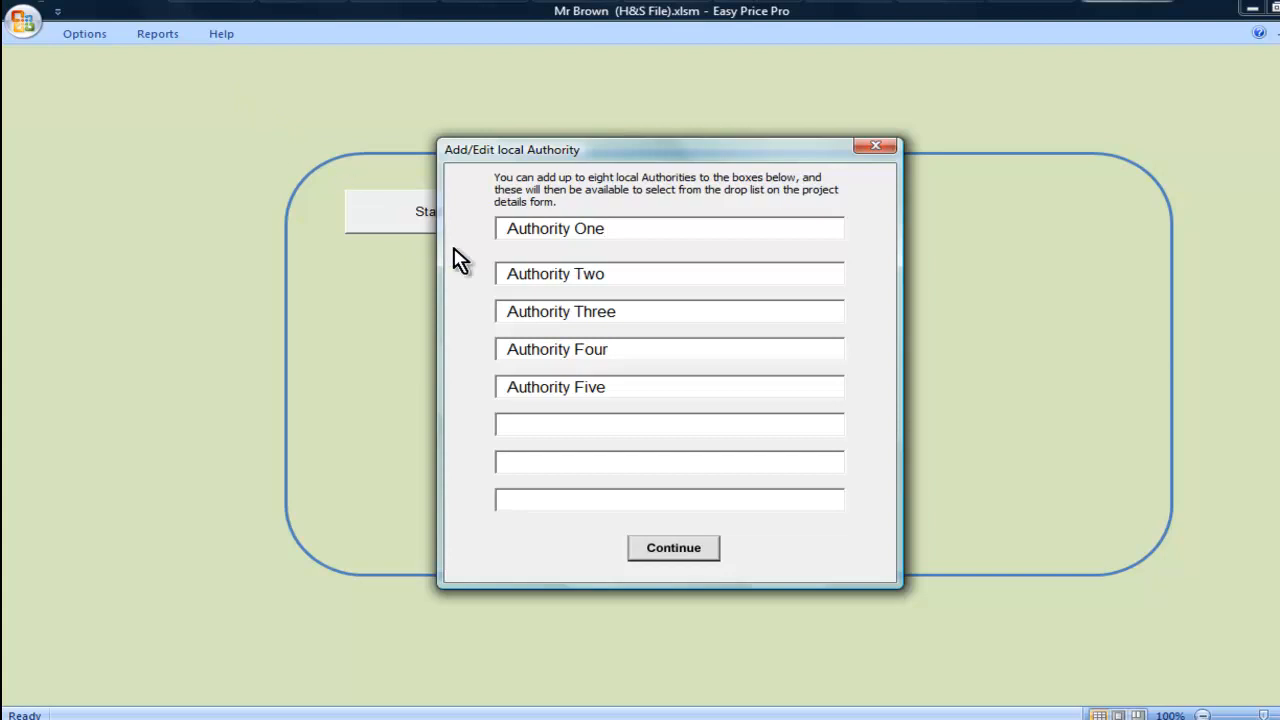
{"action": "left_click", "coordinate": [588, 425]}
{"action": "type", "text": "Example"}
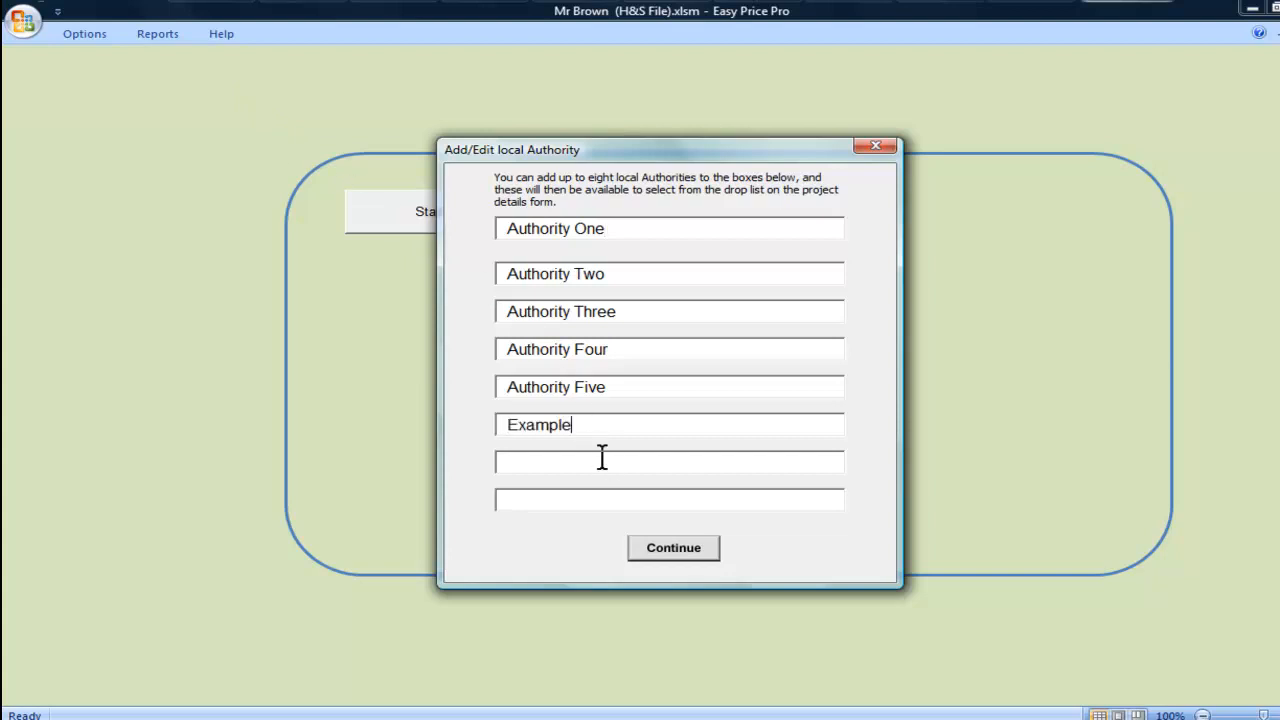
{"action": "left_click", "coordinate": [666, 550]}
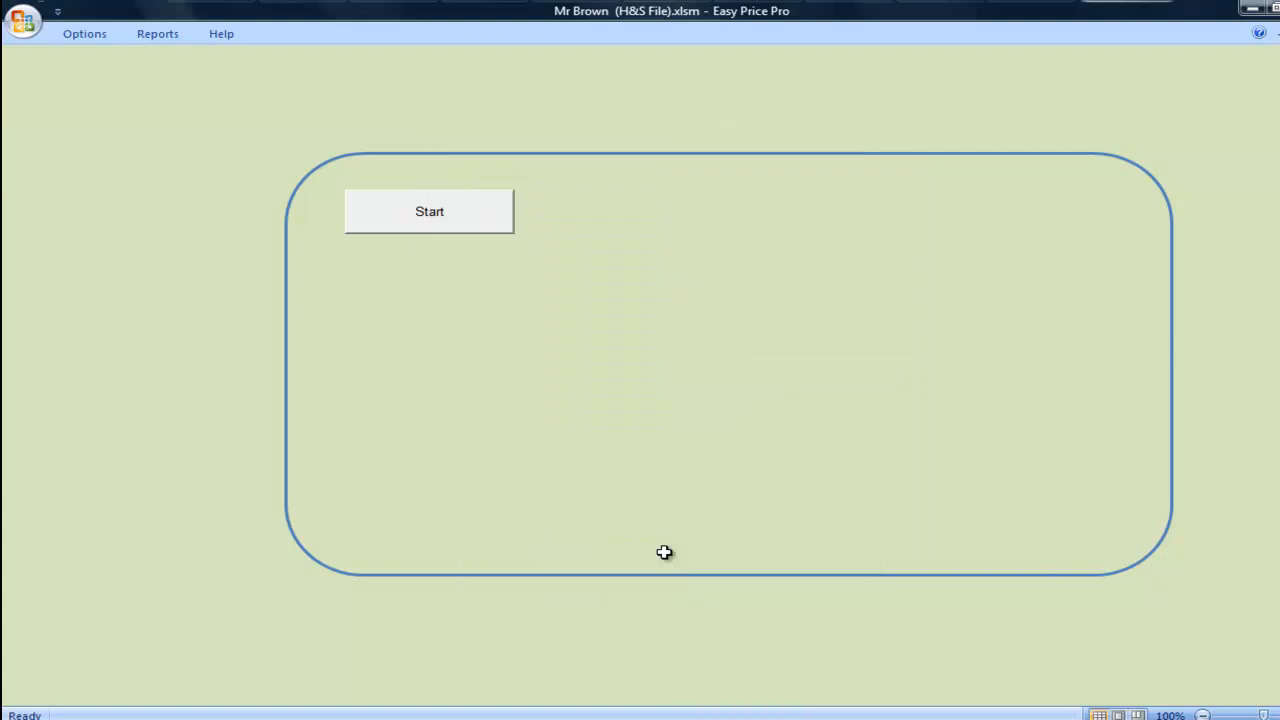
Step: Restart the policy forms, continue to the project details, and check the available local authority options
{"action": "left_click", "coordinate": [463, 222]}
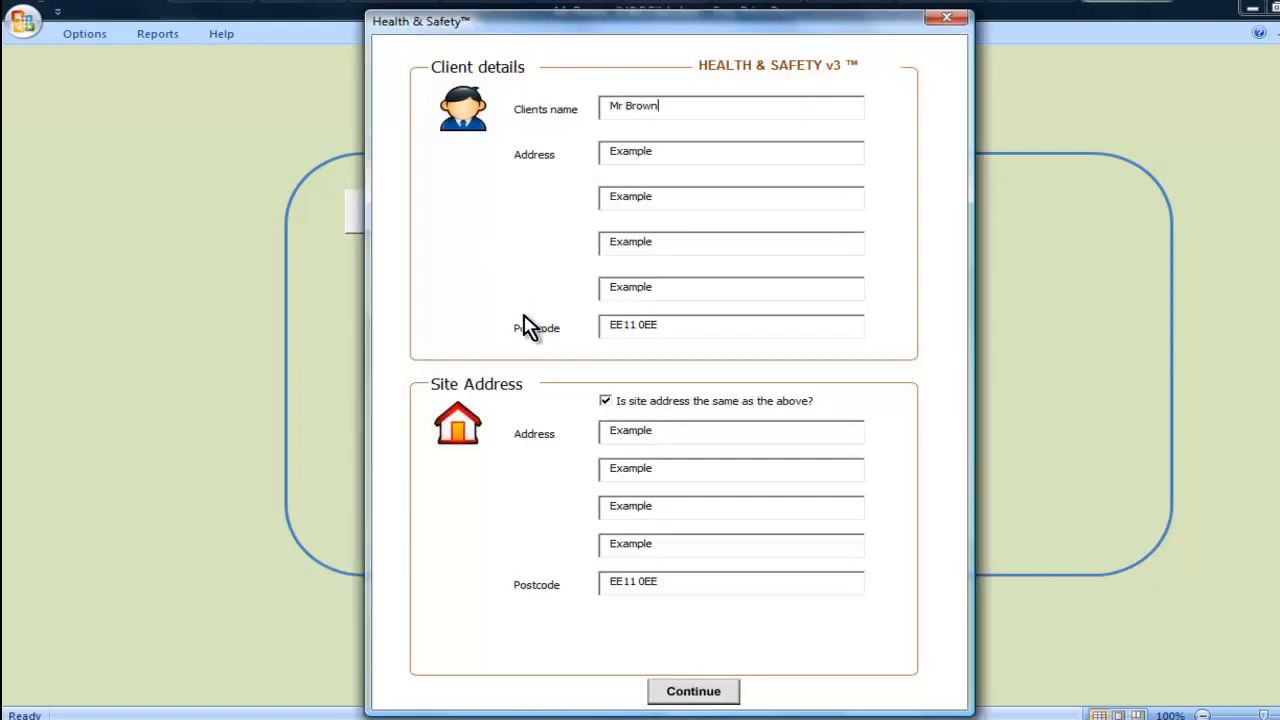
{"action": "left_click", "coordinate": [704, 692]}
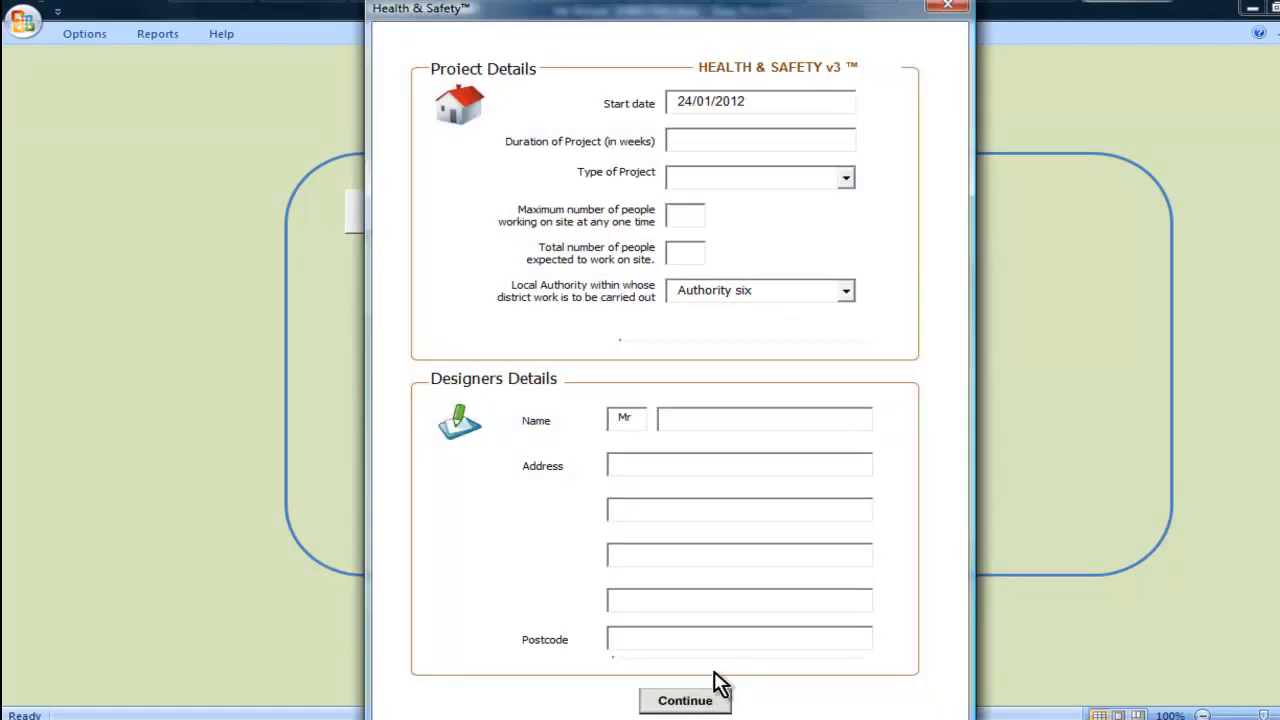
{"action": "left_click", "coordinate": [845, 295]}
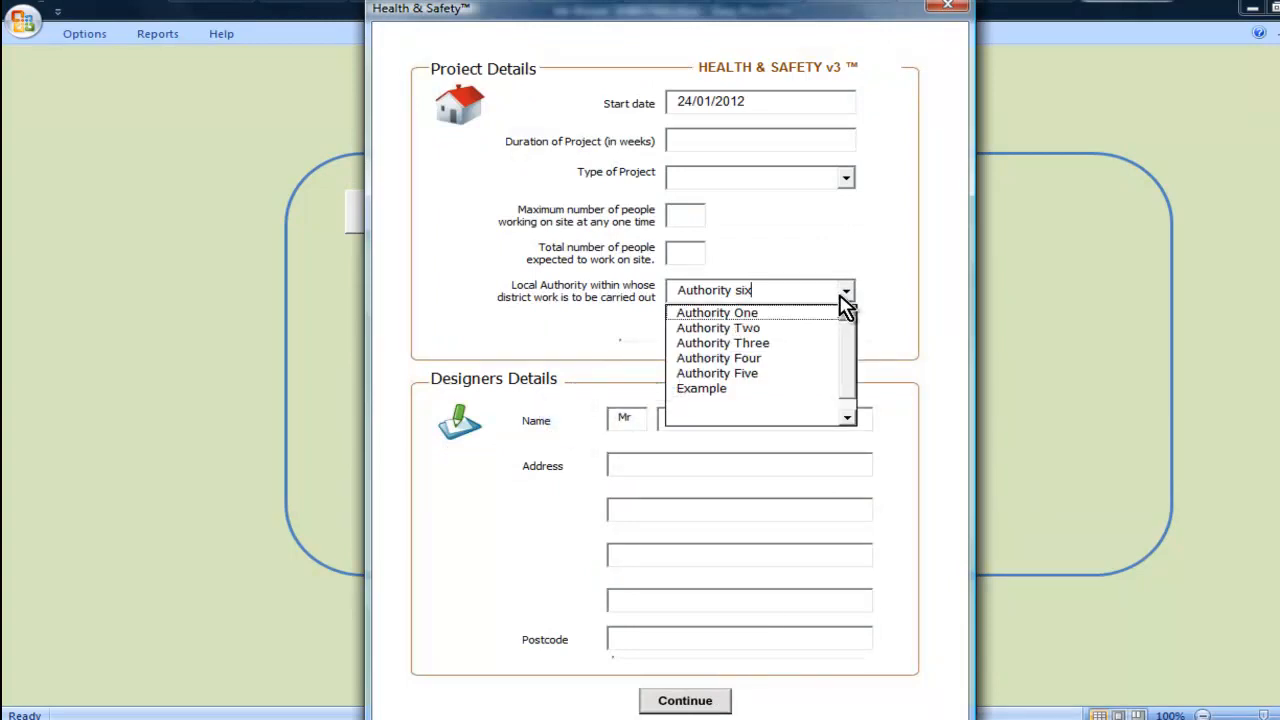
{"action": "left_click", "coordinate": [840, 296]}
Step: Fill in the designer's name, address and postcode, and proceed to selecting risk assessments for the project
{"action": "left_click", "coordinate": [824, 418]}
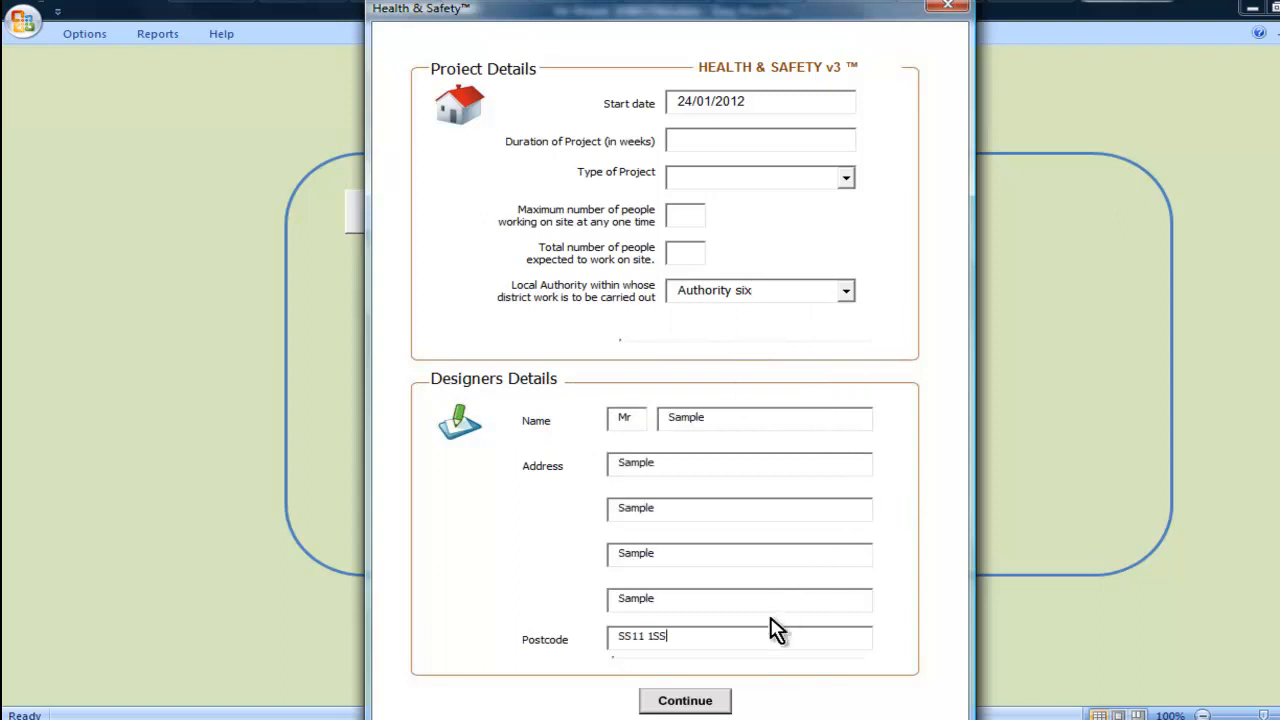
{"action": "left_click", "coordinate": [703, 704]}
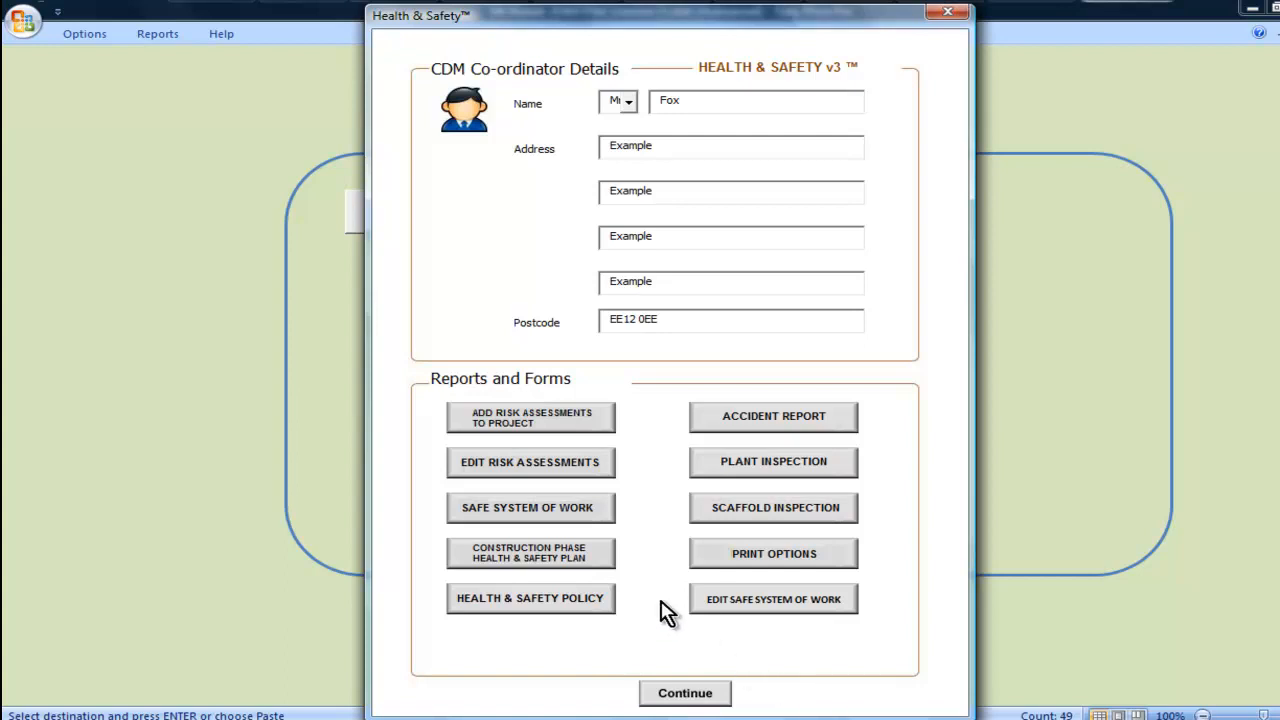
{"action": "left_click", "coordinate": [558, 426]}
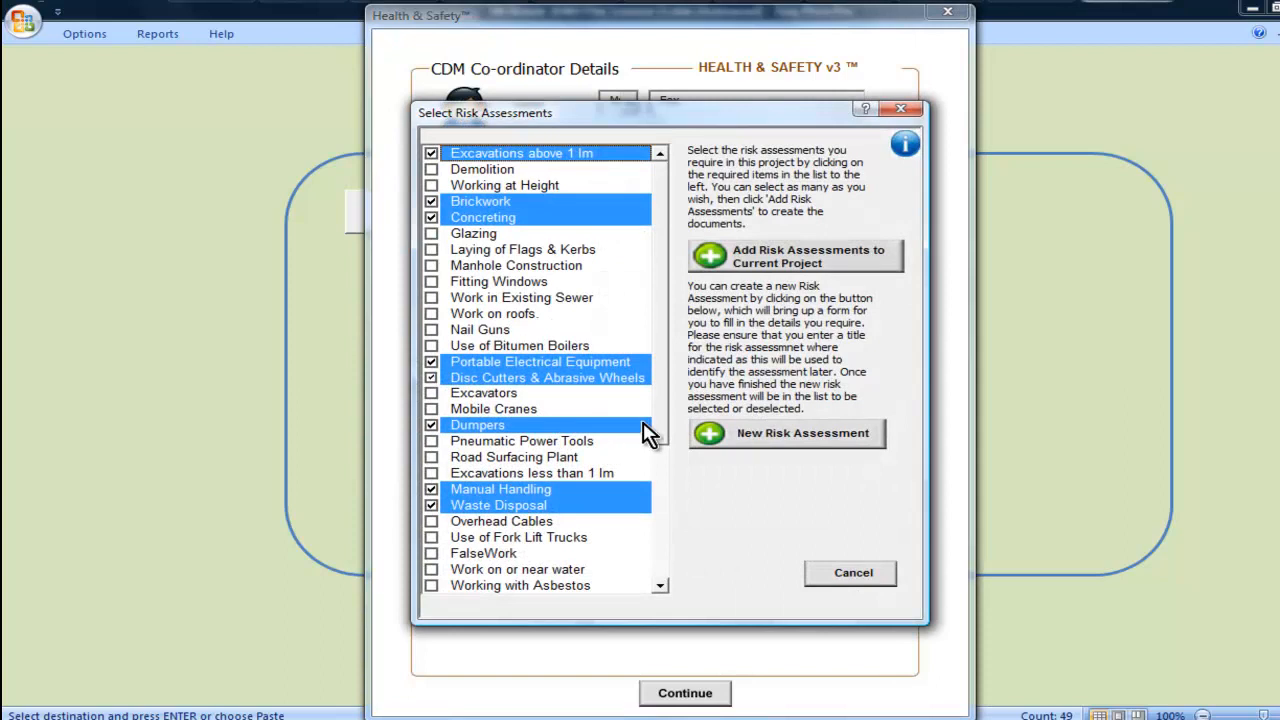
{"action": "mouse_move", "coordinate": [668, 396]}
{"action": "left_mouse_down"}
{"action": "mouse_move", "coordinate": [664, 525]}
{"action": "mouse_move", "coordinate": [668, 381]}
{"action": "left_mouse_up"}
Step: Select the Fitting Windows and Work on roofs risk assessments, and deselect both again
{"action": "left_click", "coordinate": [432, 282]}
{"action": "left_click", "coordinate": [433, 314]}
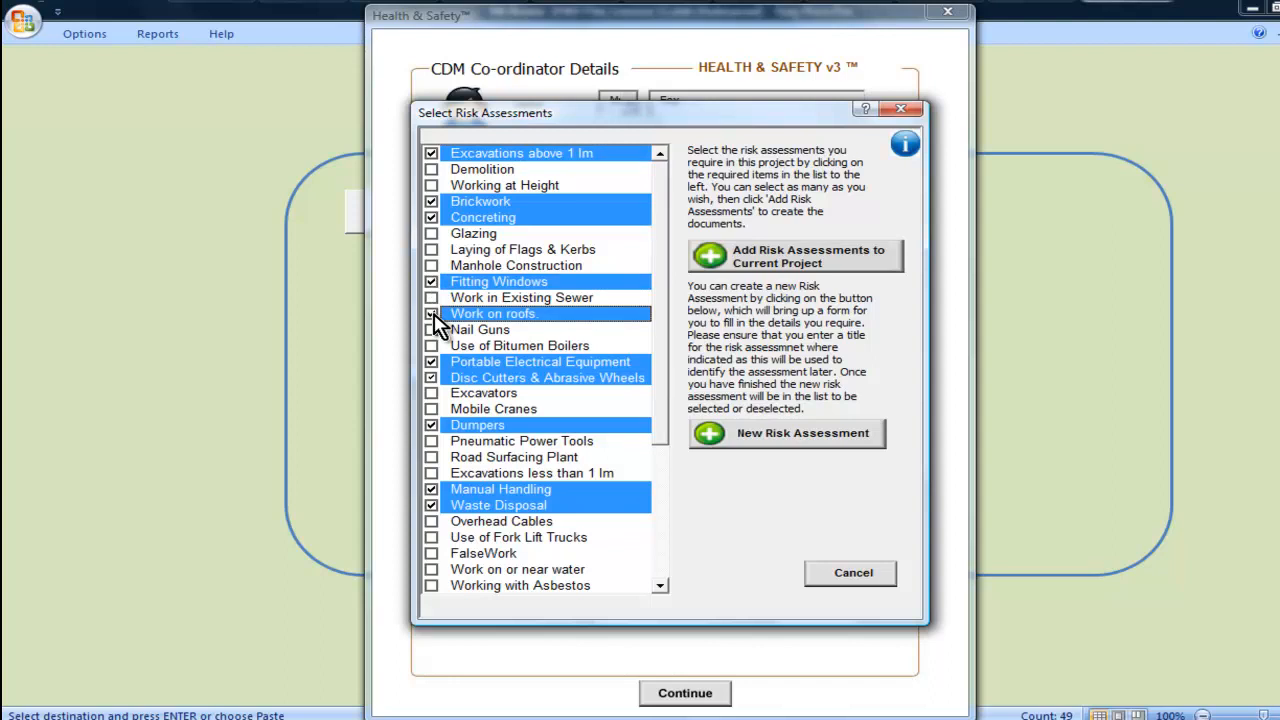
{"action": "left_click", "coordinate": [432, 315]}
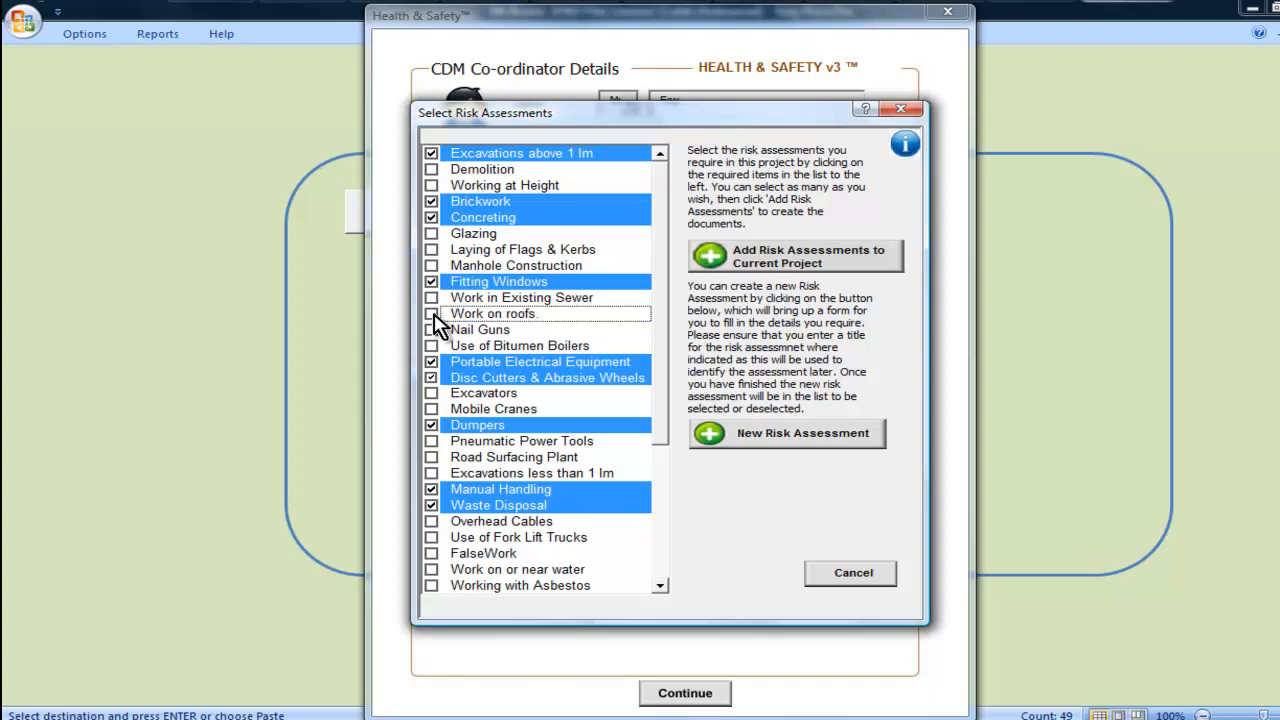
{"action": "left_click", "coordinate": [432, 283]}
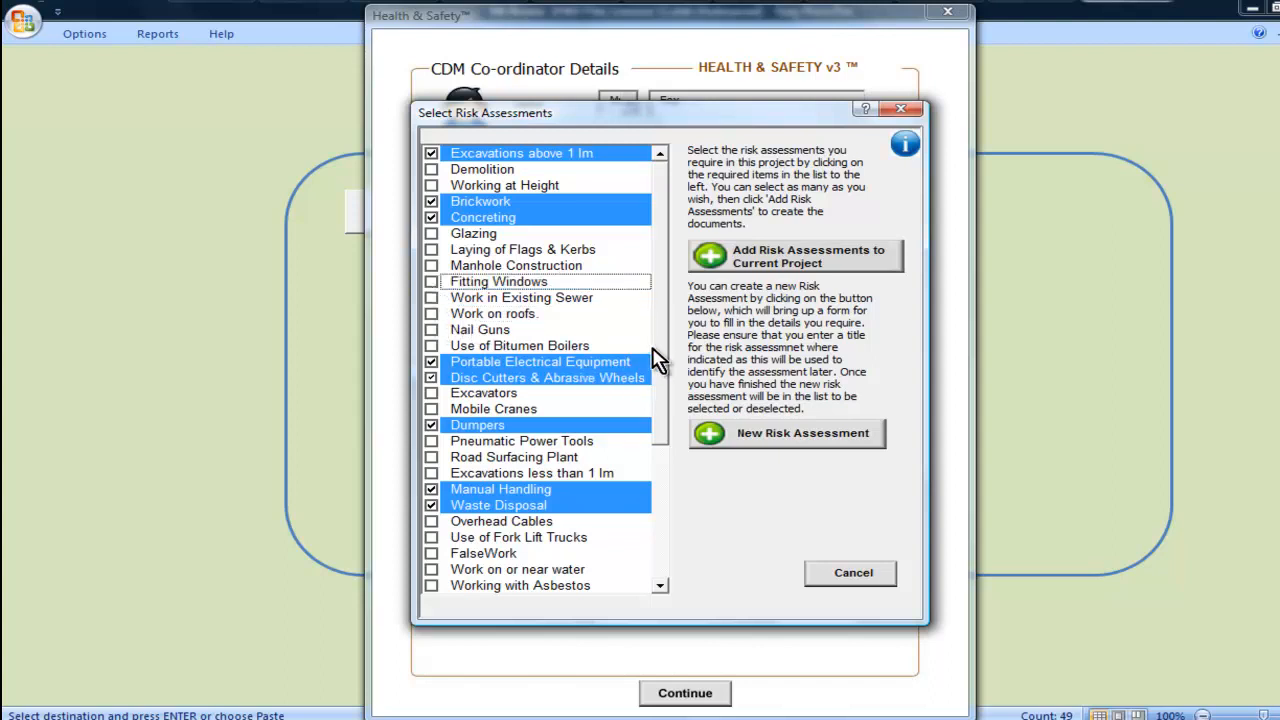
Step: Create a new risk assessment titled "Example", leaving its other fields blank
{"action": "left_click_drag", "start_coordinate": [660, 345], "coordinate": [660, 440]}
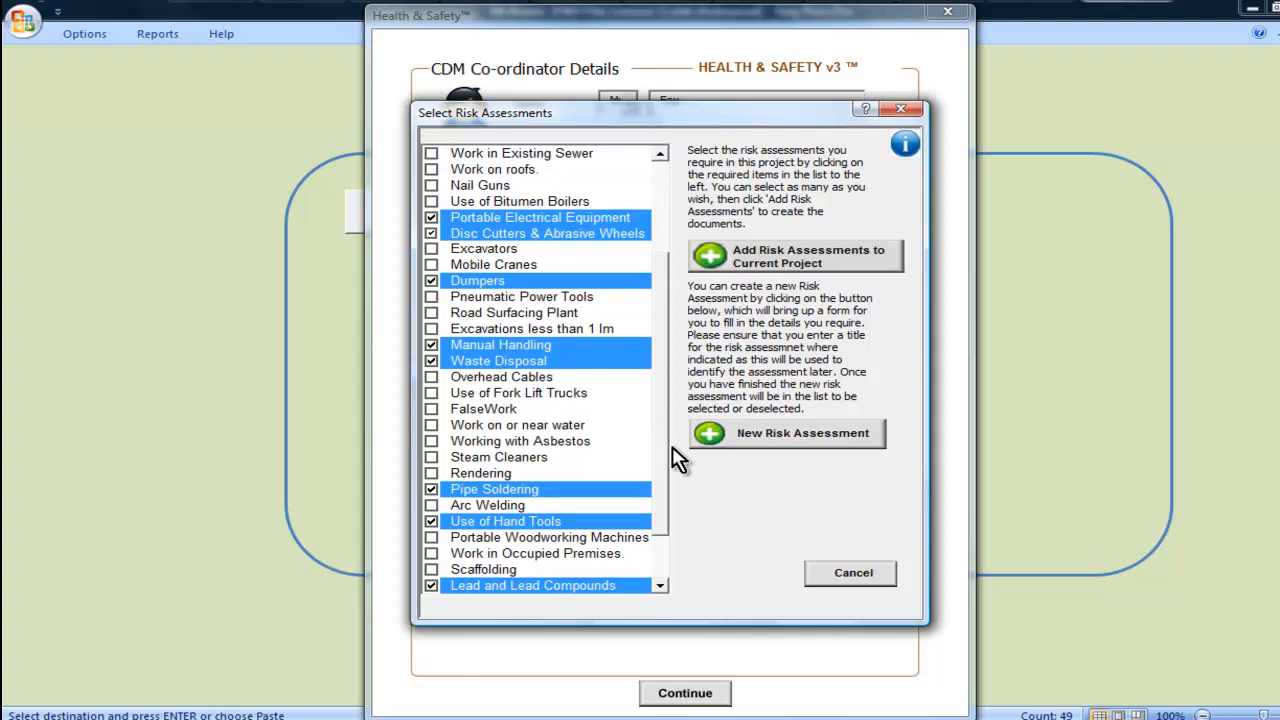
{"action": "left_click", "coordinate": [770, 442]}
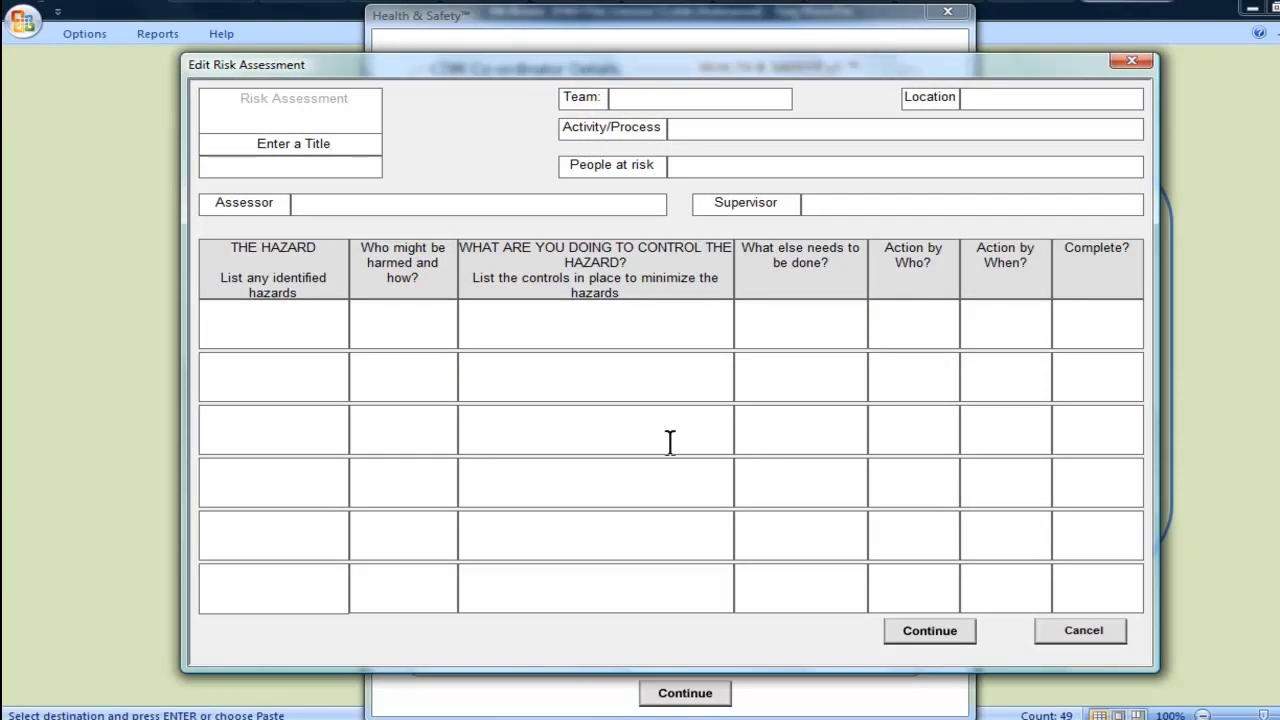
{"action": "left_click_drag", "start_coordinate": [349, 143], "coordinate": [267, 150]}
{"action": "type", "text": "Example"}
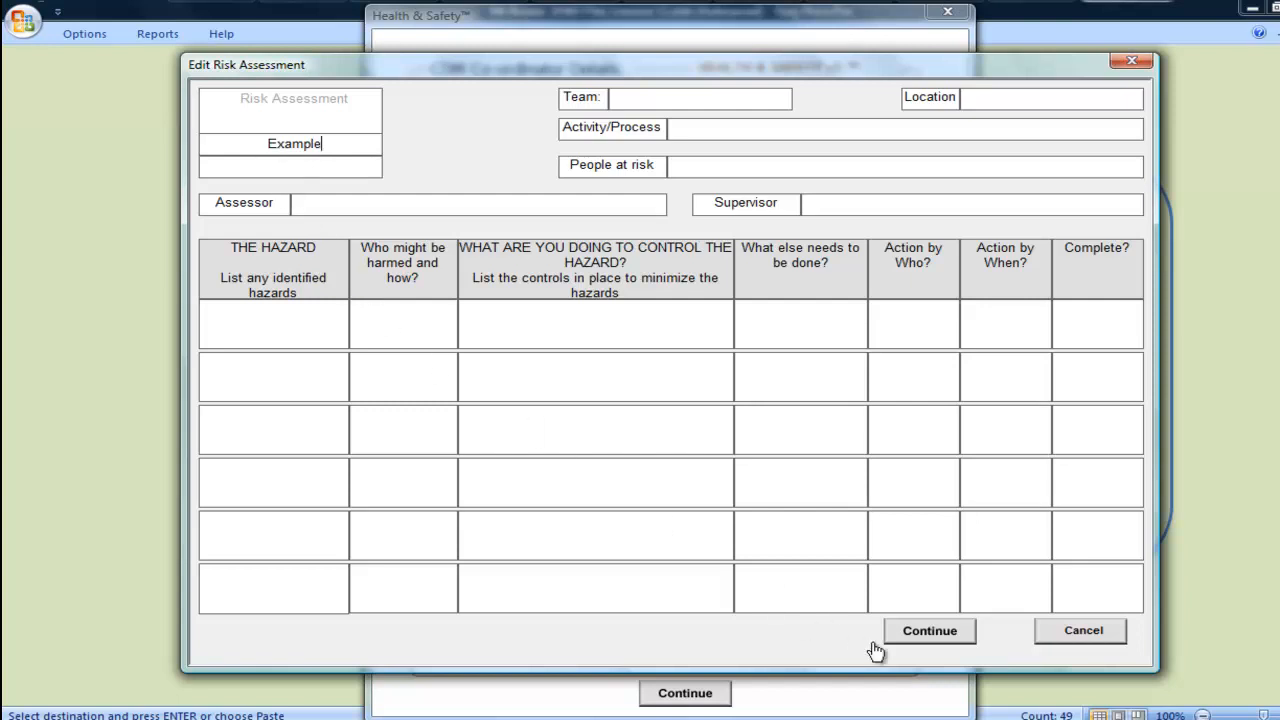
{"action": "left_click", "coordinate": [910, 634]}
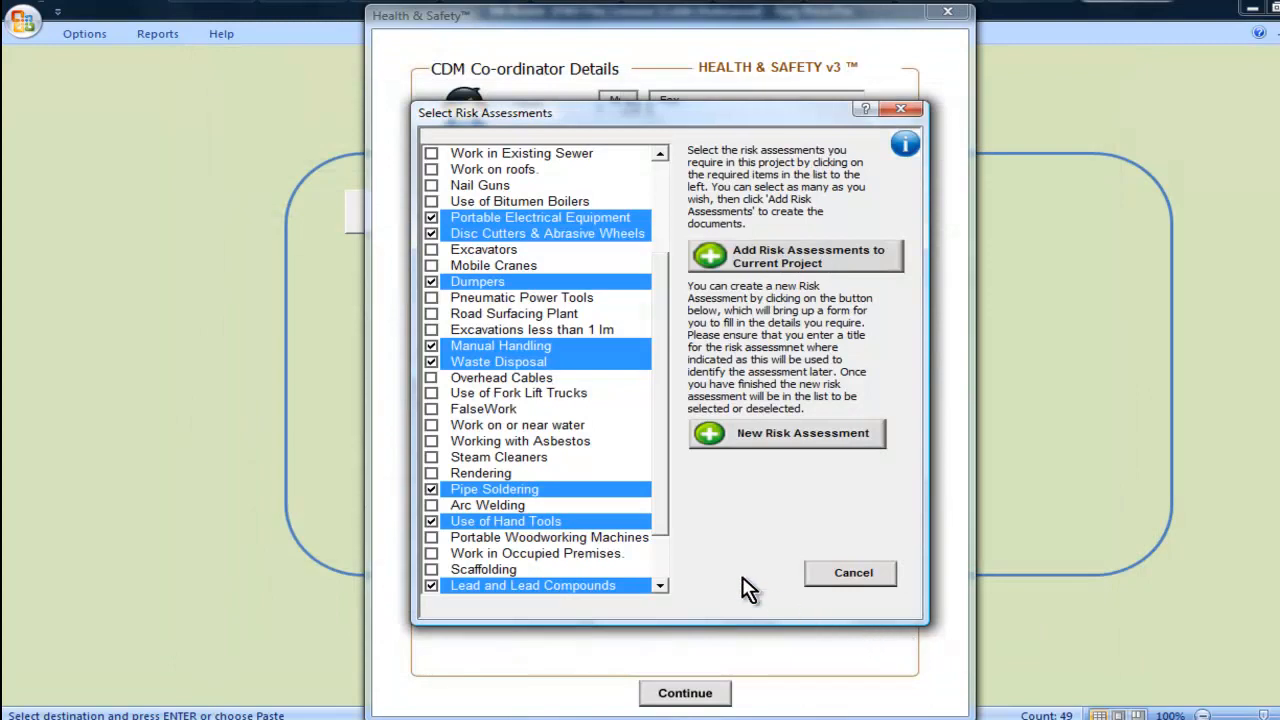
Step: Keep the Example assessment selected and add all selected risk assessments to the current project
{"action": "scroll", "coordinate": [667, 518], "scroll_direction": "down", "scroll_amount": 1}
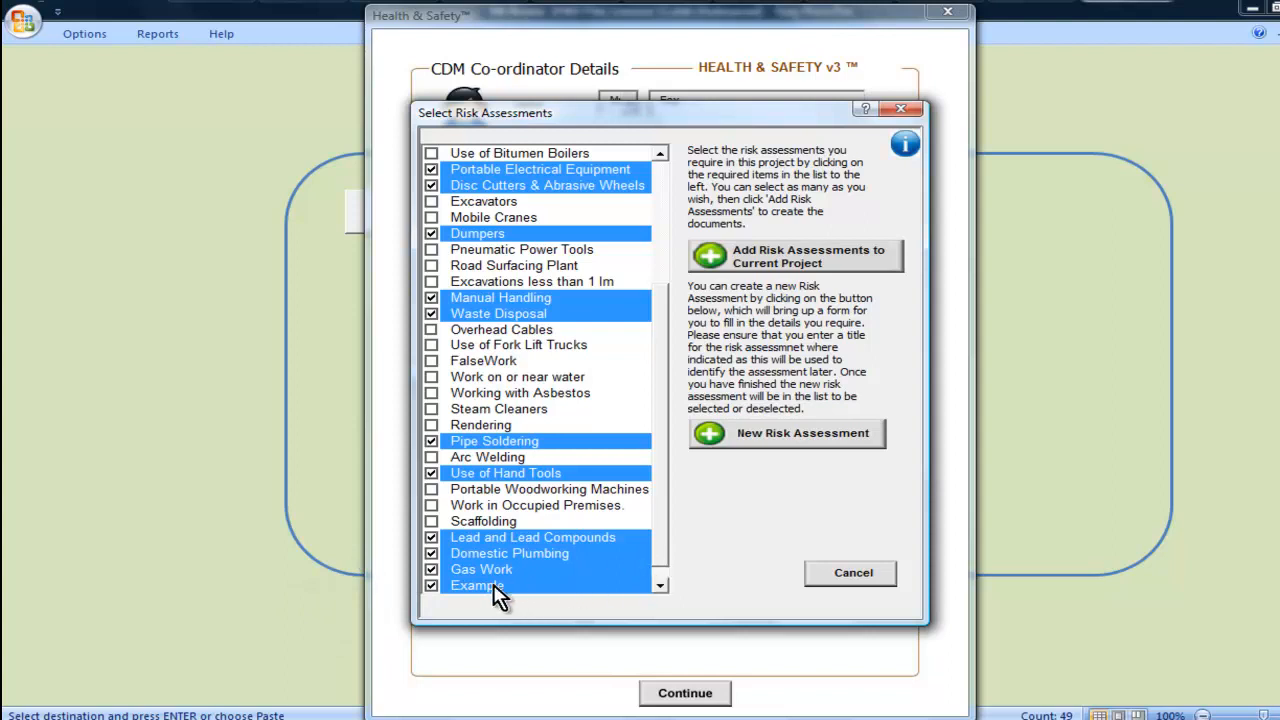
{"action": "left_click", "coordinate": [432, 587]}
{"action": "left_click", "coordinate": [432, 587]}
{"action": "left_click", "coordinate": [851, 257]}
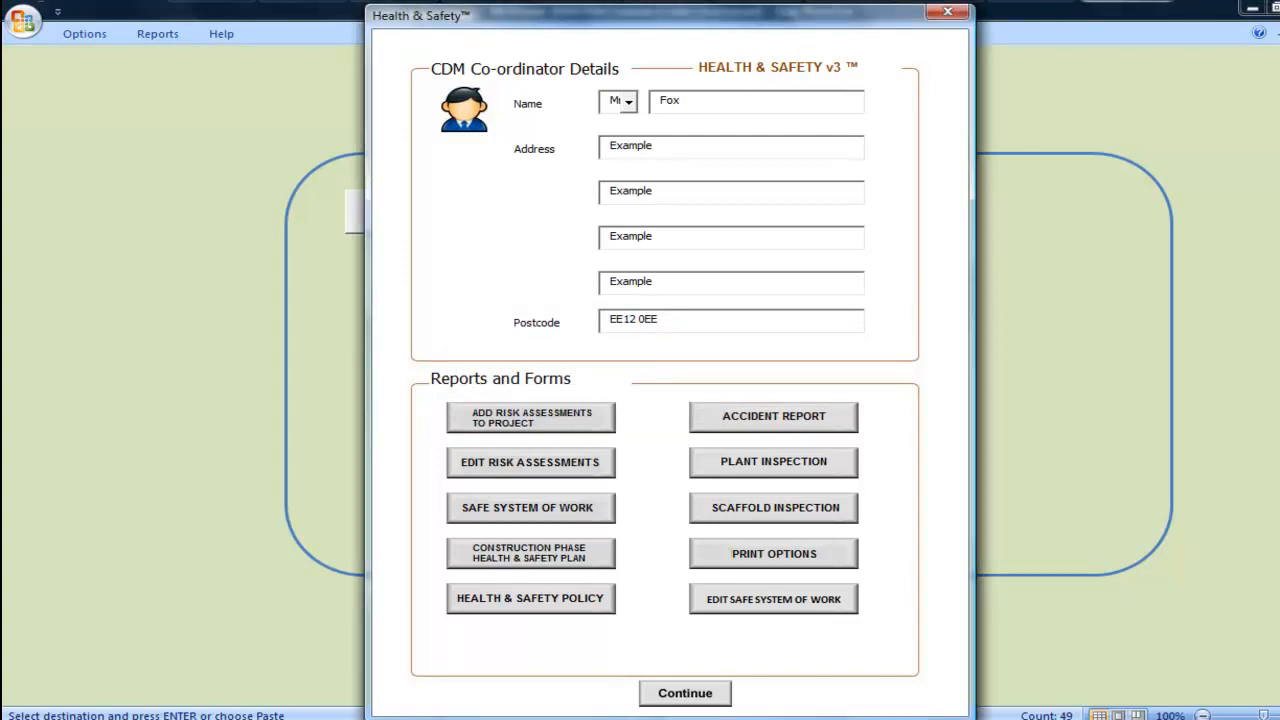
Step: Open the Excavations above 1 lm risk assessment for editing, review its hazards and controls, and leave it without changes
{"action": "left_click", "coordinate": [567, 477]}
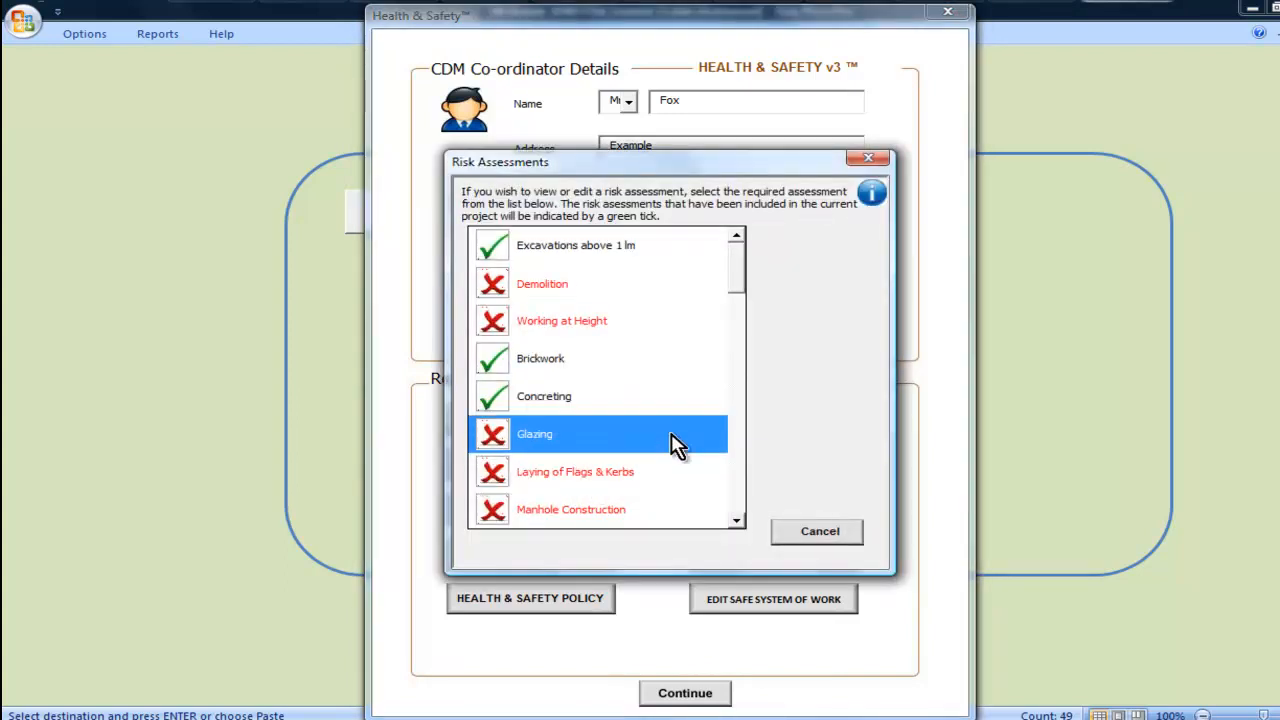
{"action": "mouse_move", "coordinate": [741, 277]}
{"action": "left_mouse_down"}
{"action": "mouse_move", "coordinate": [737, 500]}
{"action": "mouse_move", "coordinate": [752, 278]}
{"action": "left_mouse_up"}
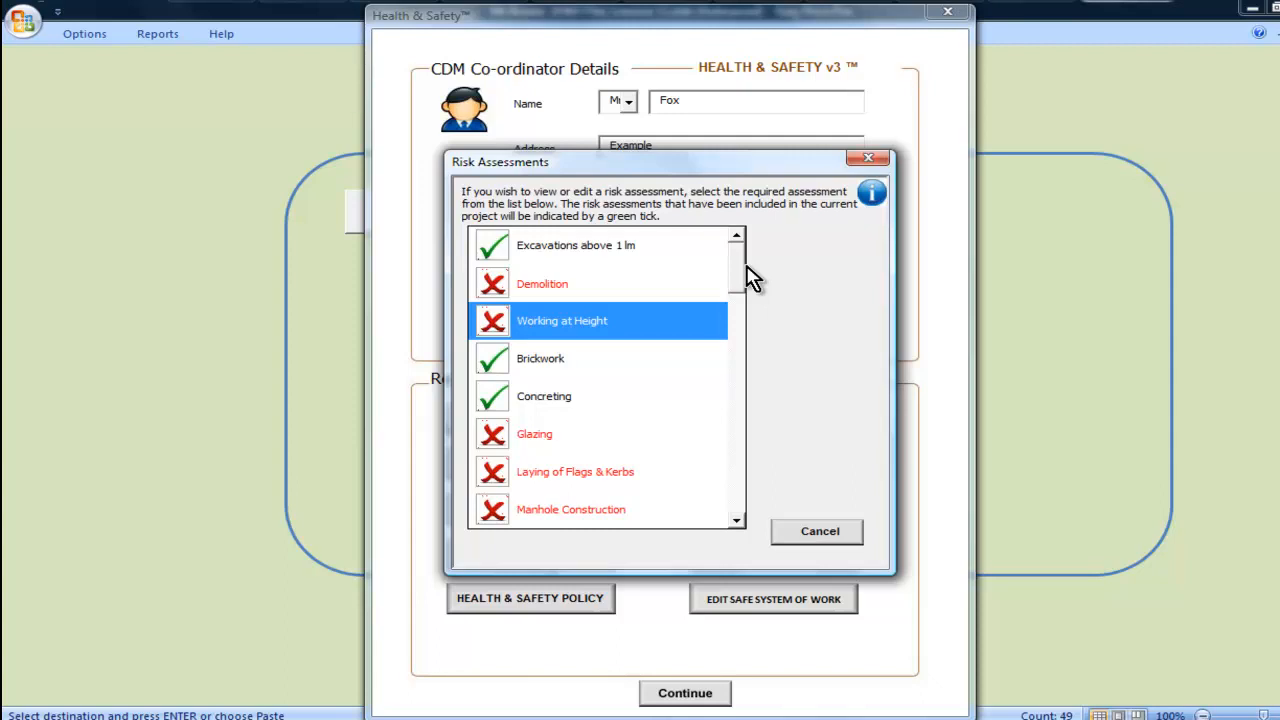
{"action": "left_click", "coordinate": [646, 258]}
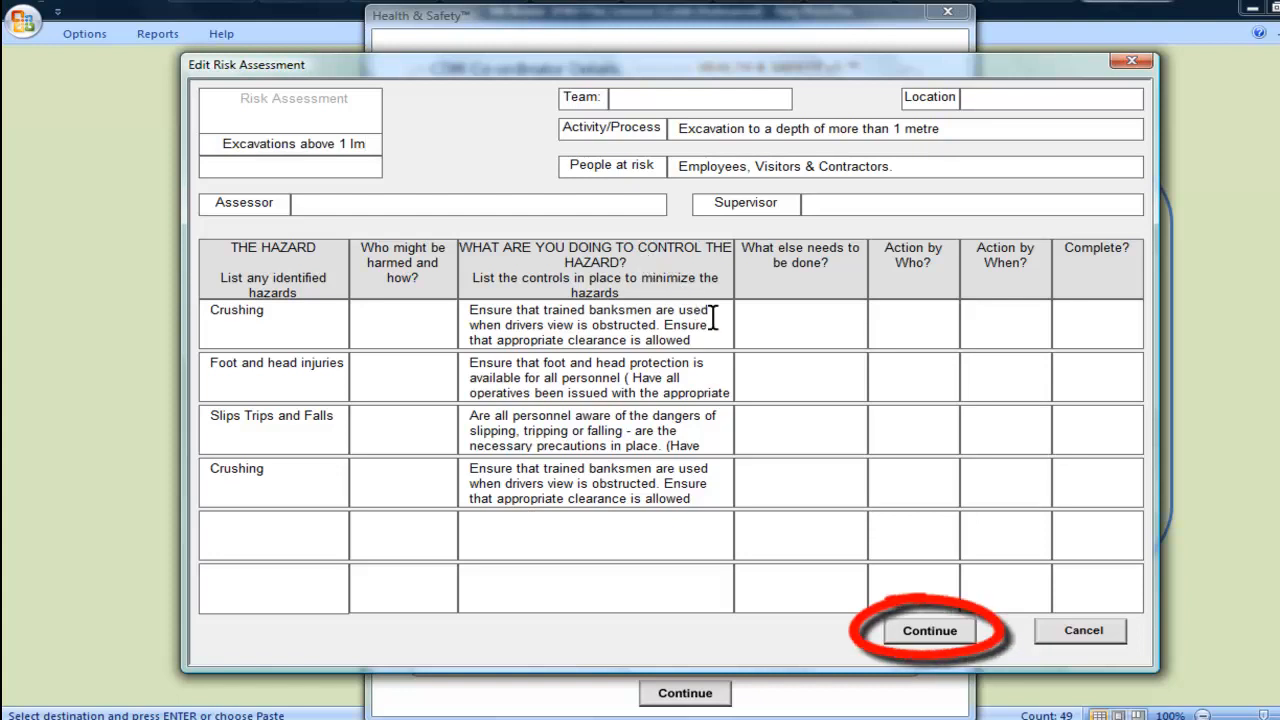
{"action": "left_click", "coordinate": [1095, 630]}
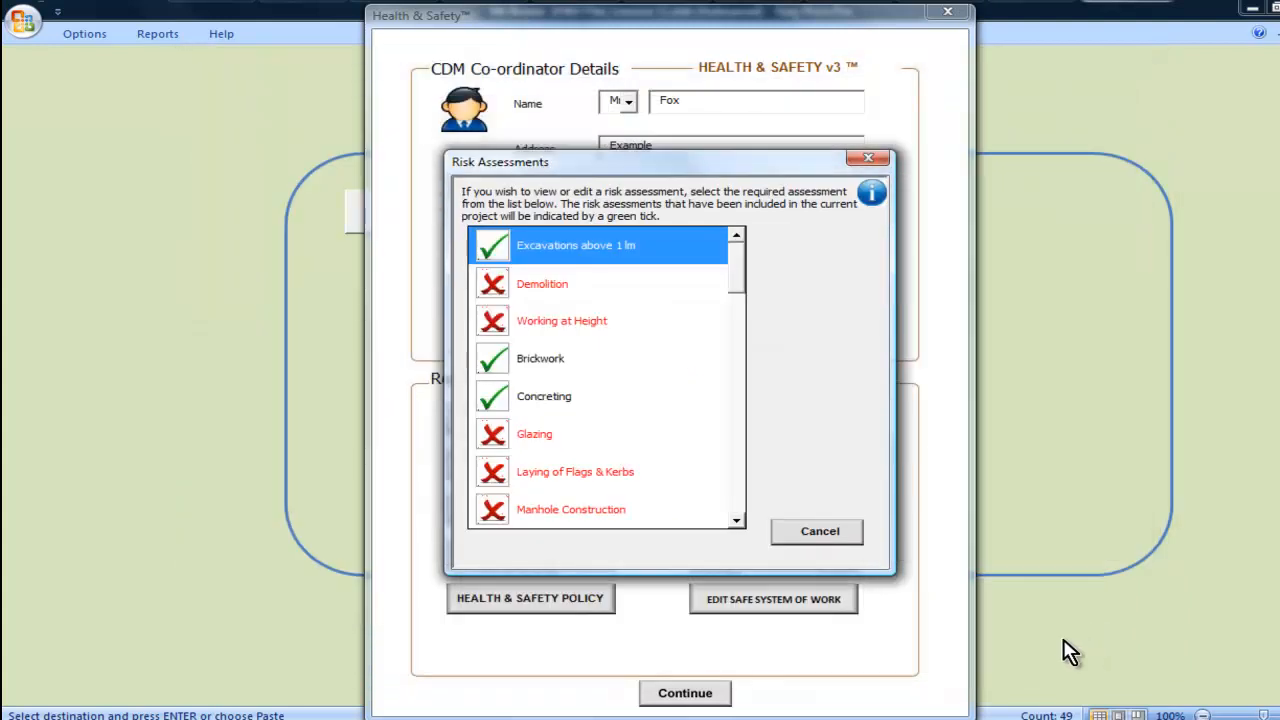
{"action": "left_click", "coordinate": [820, 535]}
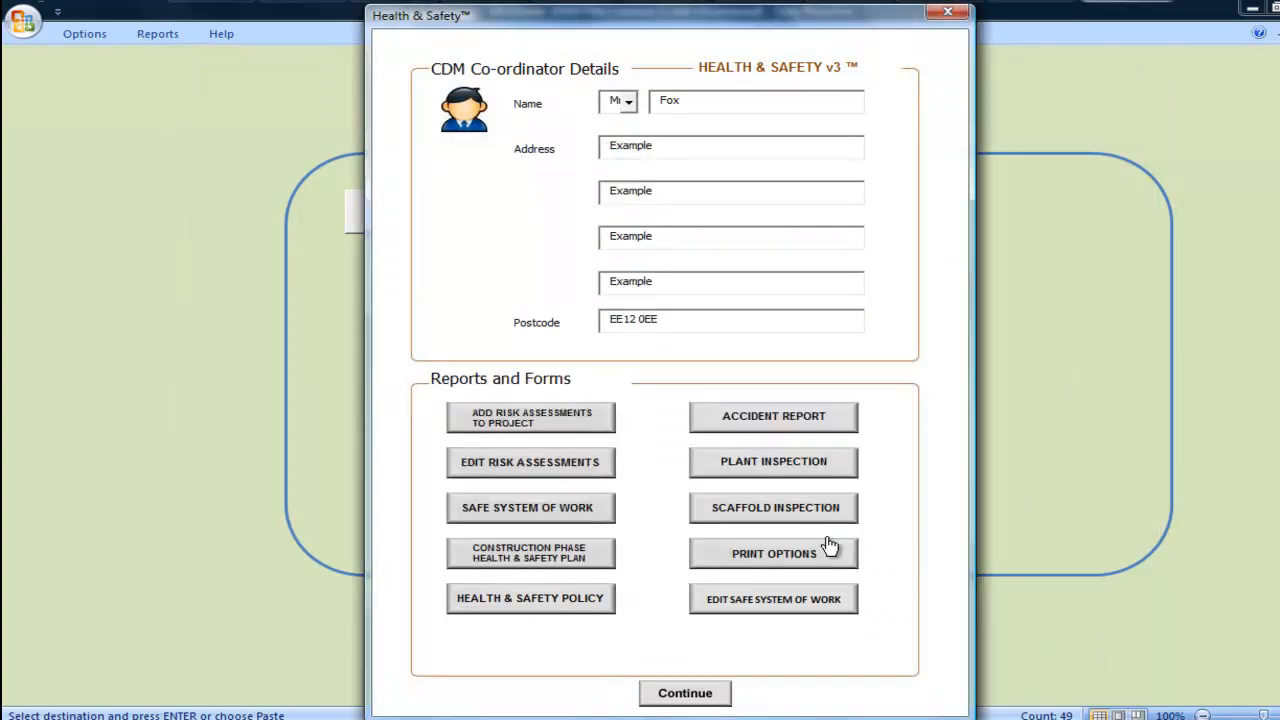
Step: Create a new safe system of work titled "Example" for the project
{"action": "left_click", "coordinate": [553, 516]}
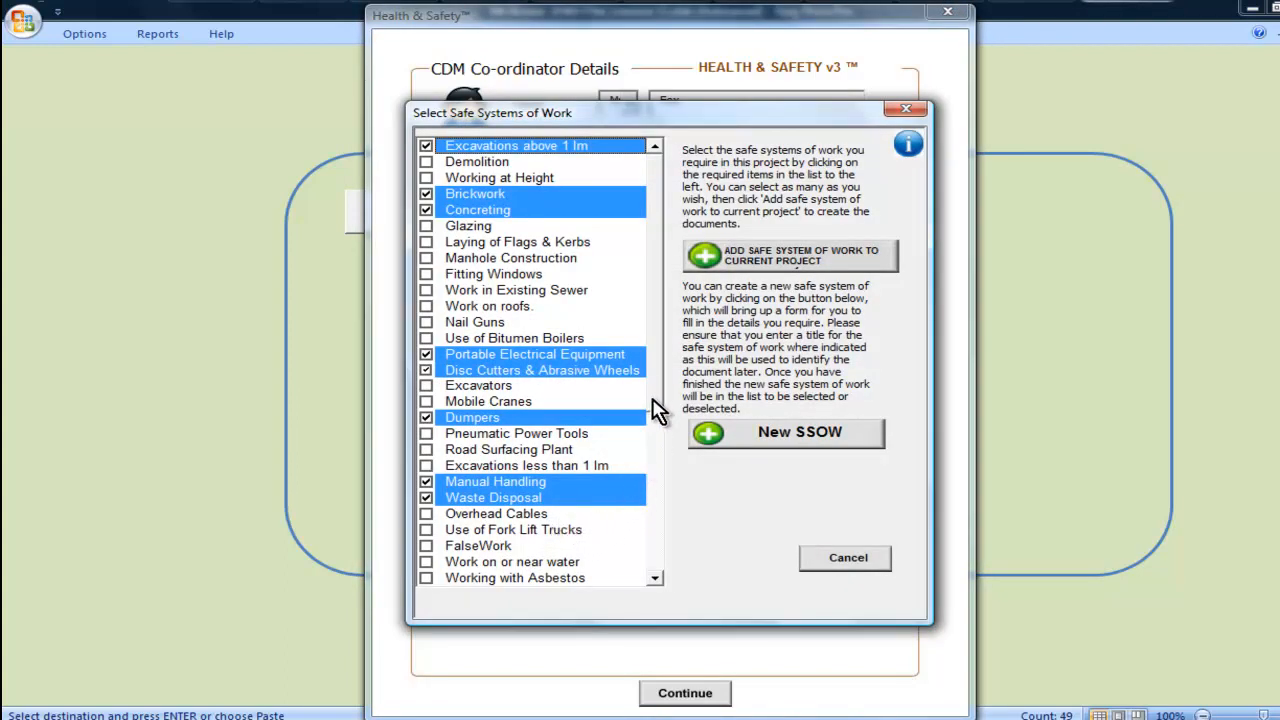
{"action": "mouse_move", "coordinate": [652, 404]}
{"action": "left_mouse_down"}
{"action": "mouse_move", "coordinate": [652, 543]}
{"action": "mouse_move", "coordinate": [652, 400]}
{"action": "left_mouse_up"}
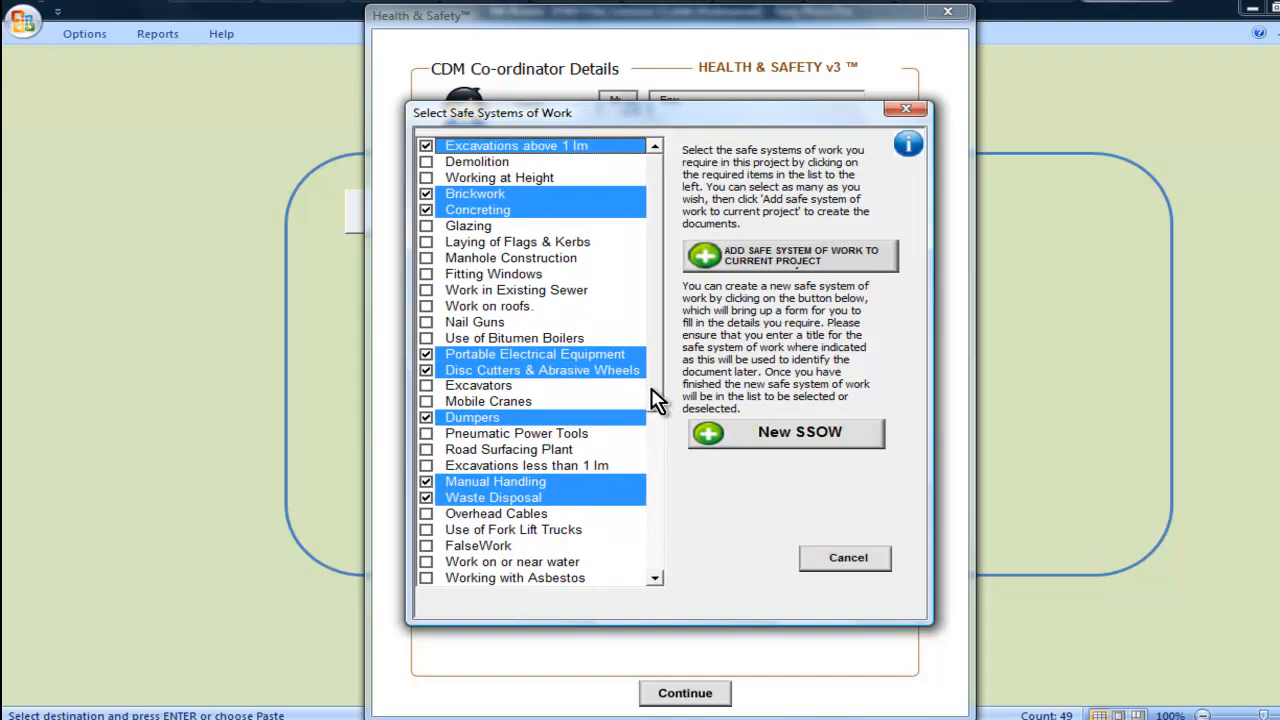
{"action": "left_click", "coordinate": [775, 452]}
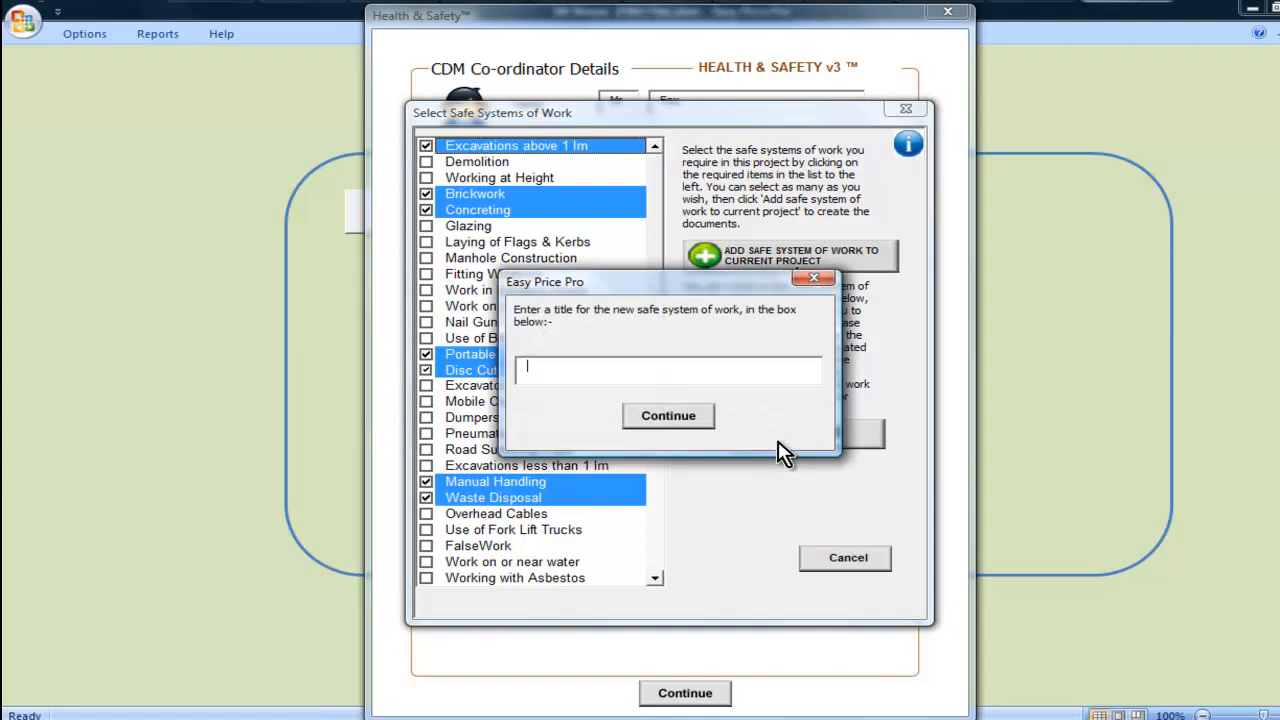
{"action": "type", "text": "Example"}
{"action": "left_click", "coordinate": [668, 416]}
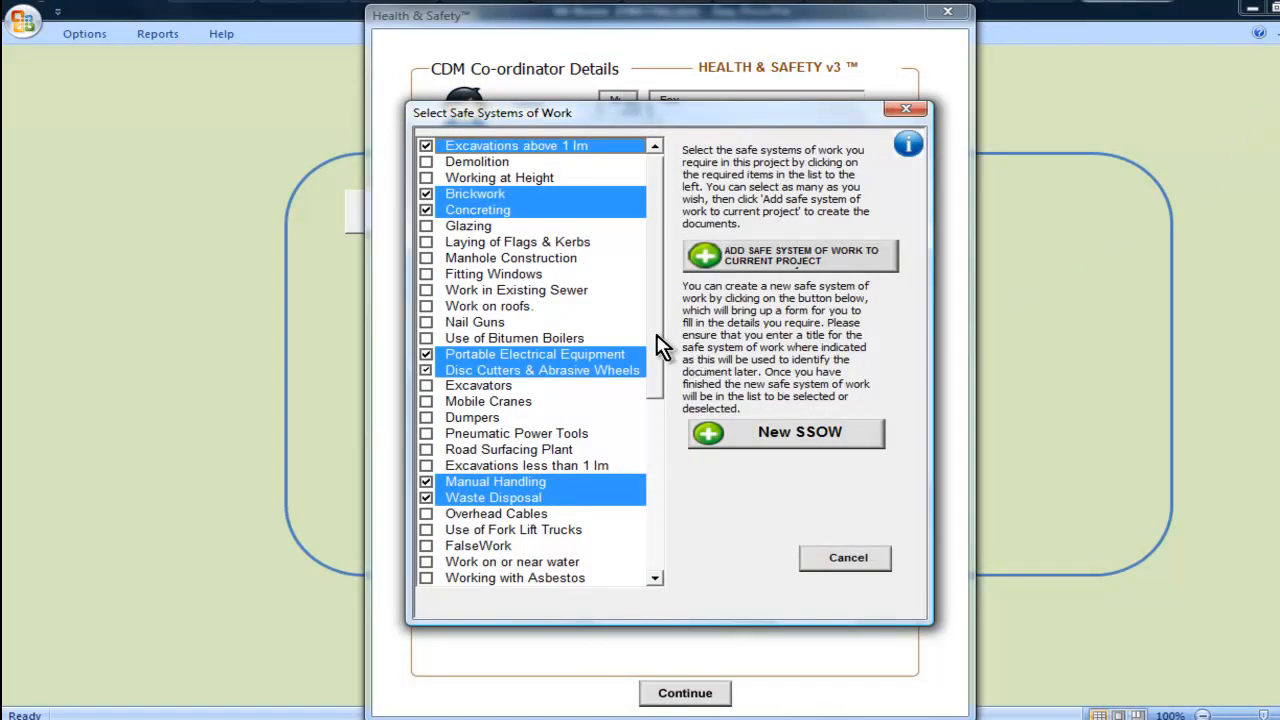
Step: Check the list of safe systems of work and add the selected ones to the current project
{"action": "scroll", "coordinate": [660, 340], "scroll_direction": "down", "scroll_amount": 3}
{"action": "scroll", "coordinate": [660, 420], "scroll_direction": "down", "scroll_amount": 1}
{"action": "scroll", "coordinate": [660, 420], "scroll_direction": "up", "scroll_amount": 4}
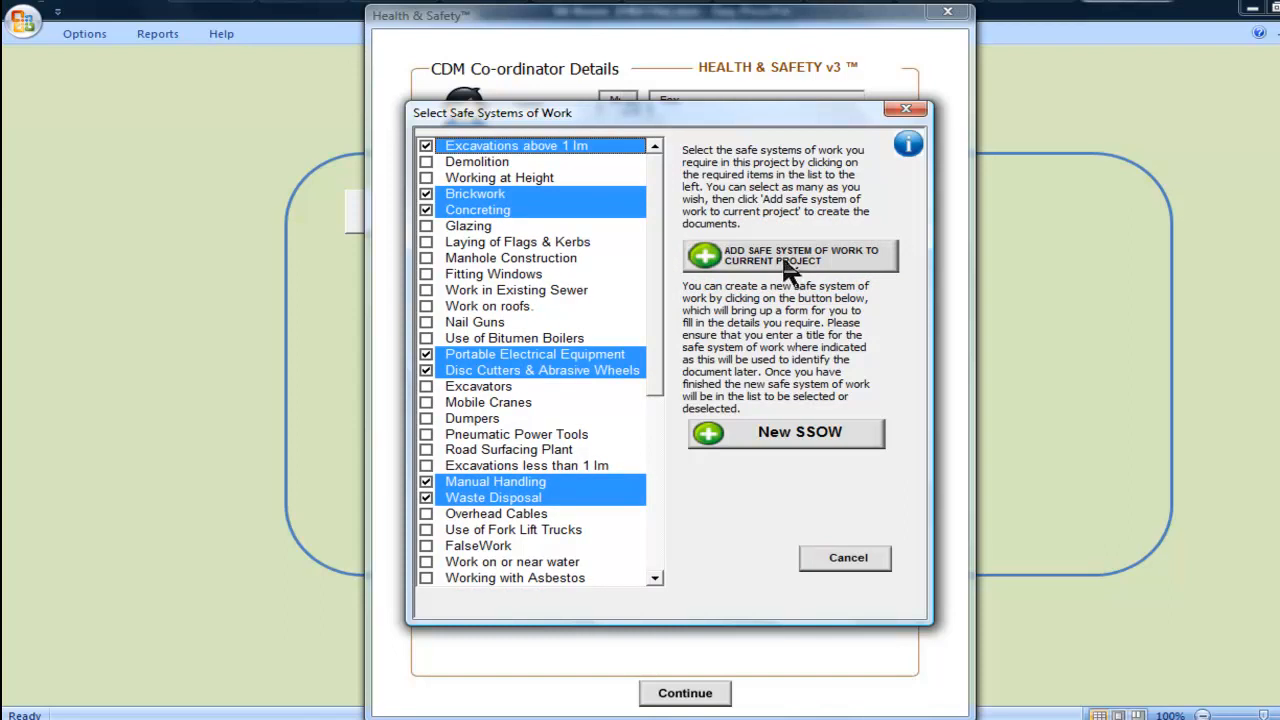
{"action": "left_click", "coordinate": [784, 259]}
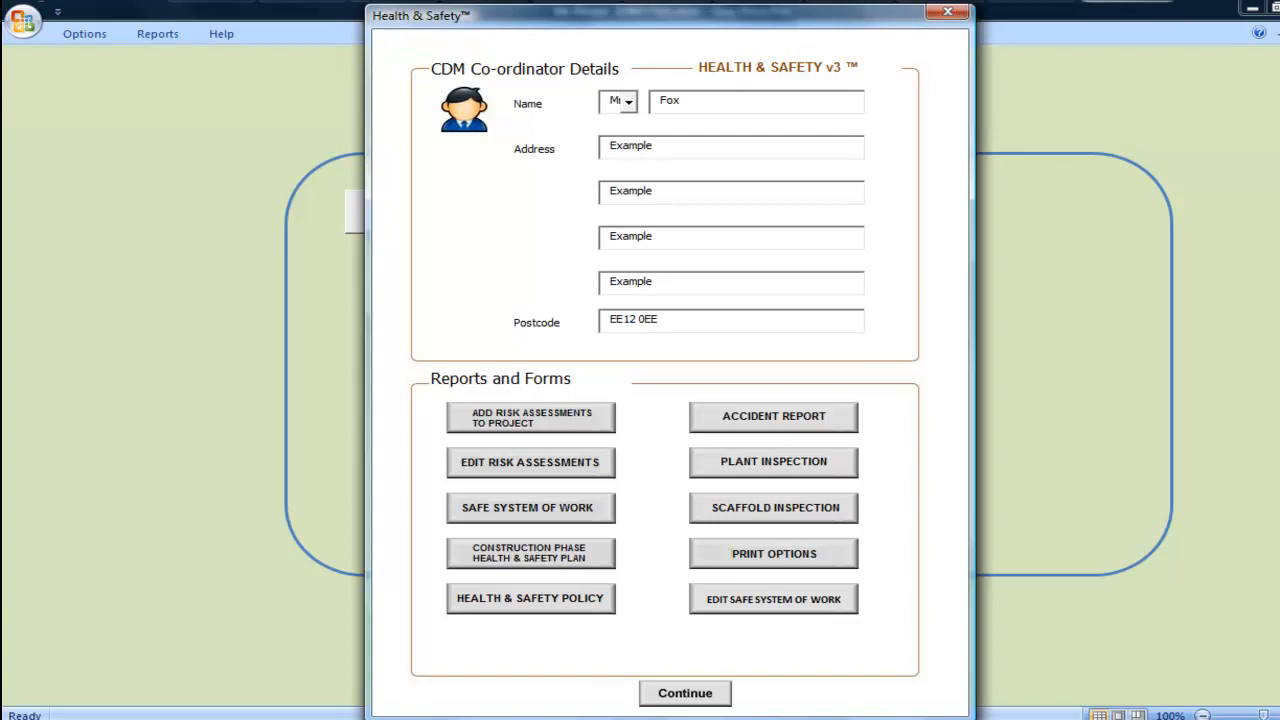
Step: Open the project's Excavations above 1 lm safe system of work and read through the document
{"action": "left_click", "coordinate": [810, 606]}
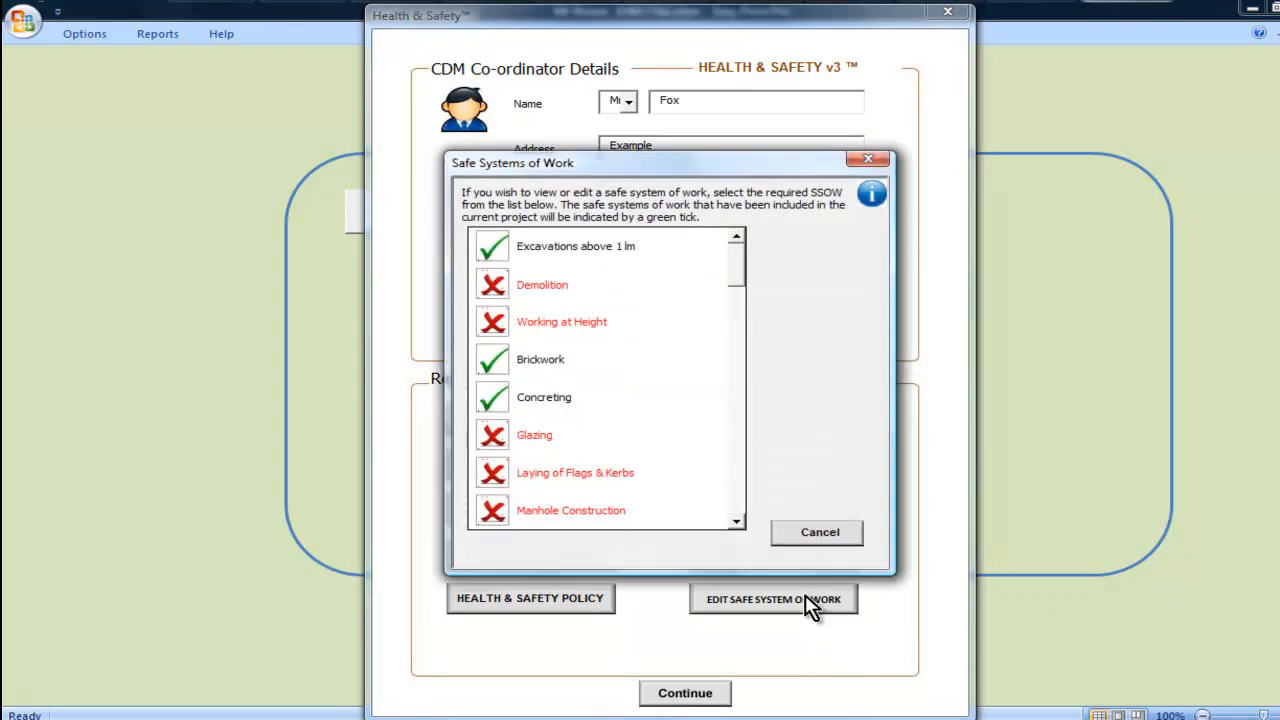
{"action": "left_click_drag", "start_coordinate": [738, 284], "coordinate": [747, 258]}
{"action": "double_click", "coordinate": [628, 240]}
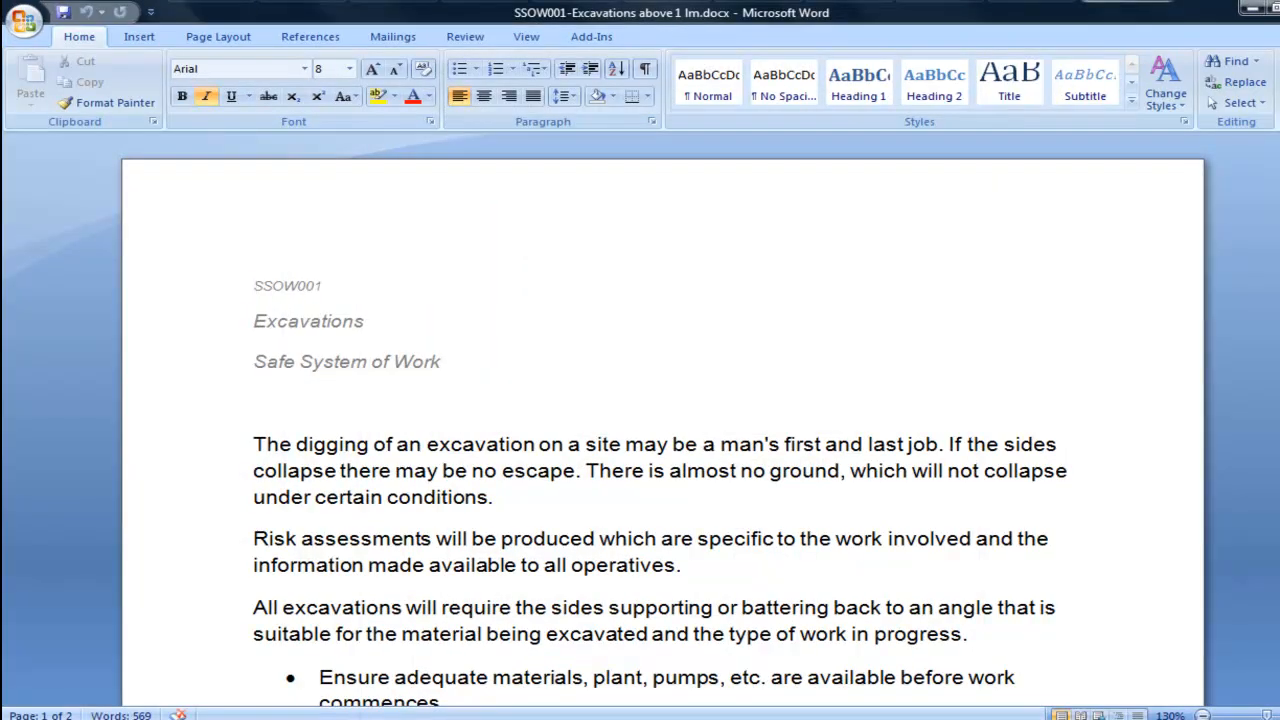
{"action": "scroll", "coordinate": [660, 420], "scroll_direction": "down", "scroll_amount": 20}
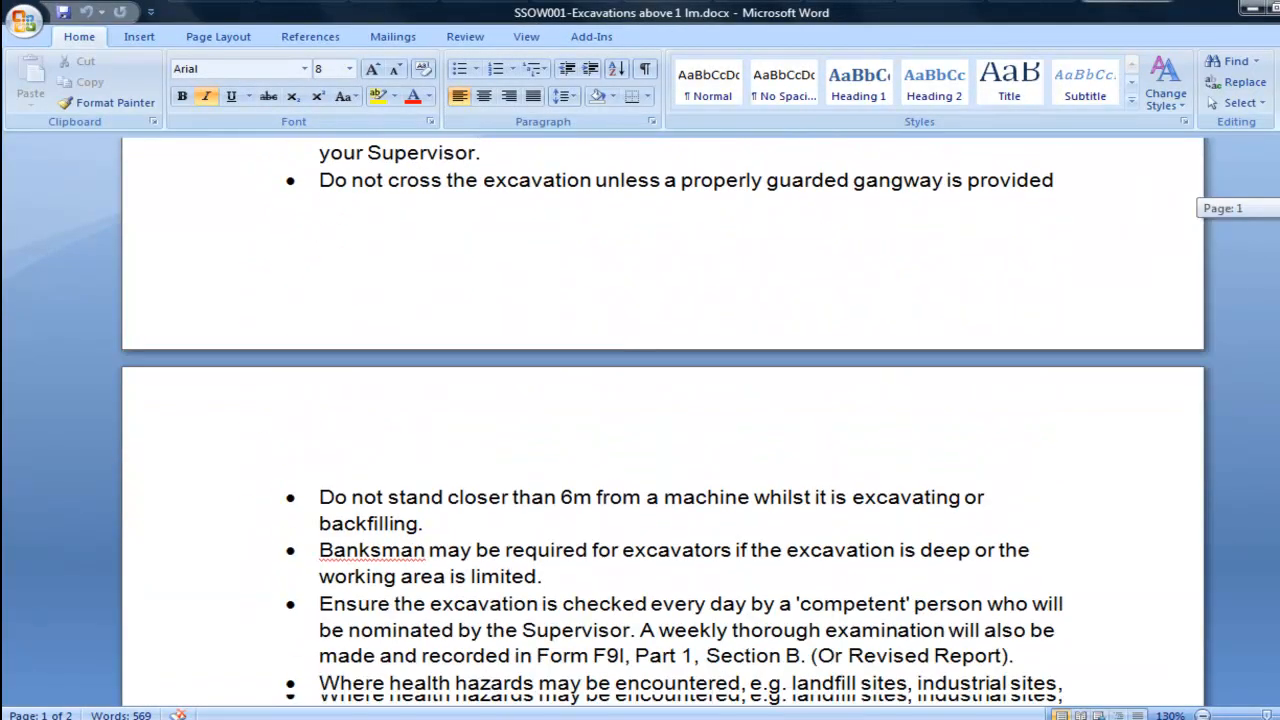
{"action": "scroll", "coordinate": [660, 420], "scroll_direction": "down", "scroll_amount": 4}
{"action": "scroll", "coordinate": [660, 420], "scroll_direction": "up", "scroll_amount": 10}
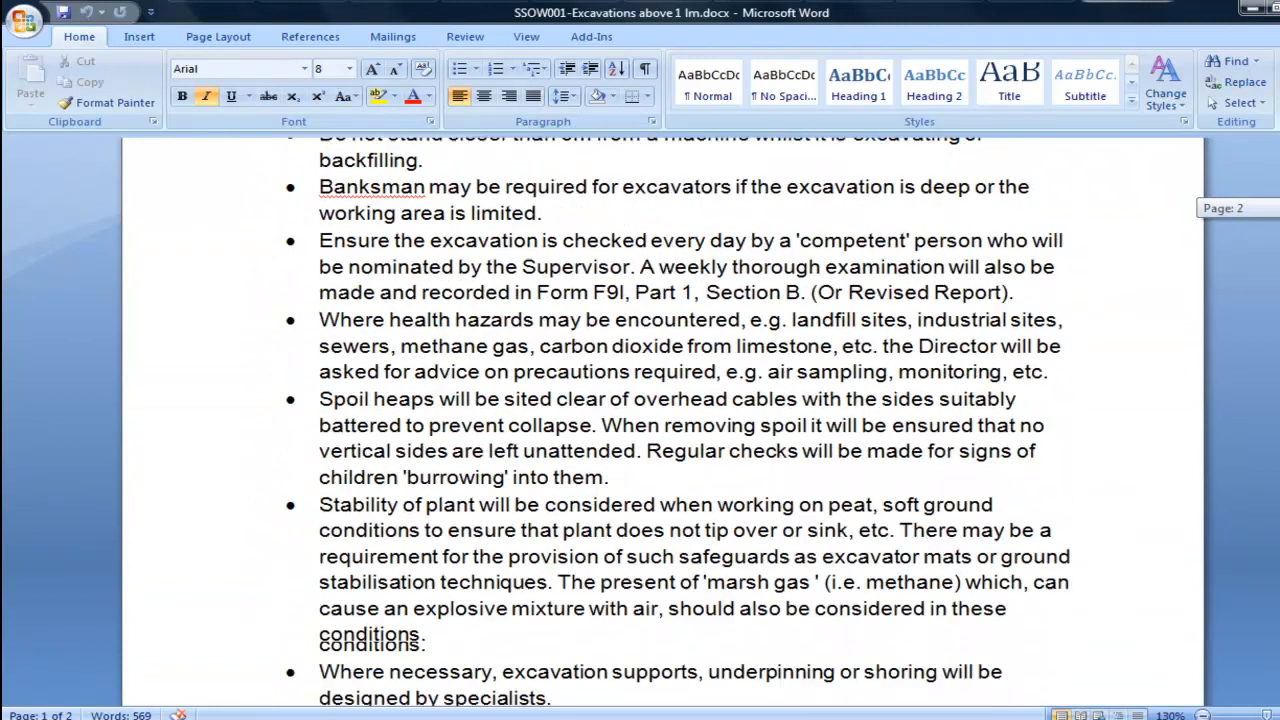
{"action": "scroll", "coordinate": [660, 420], "scroll_direction": "up", "scroll_amount": 8}
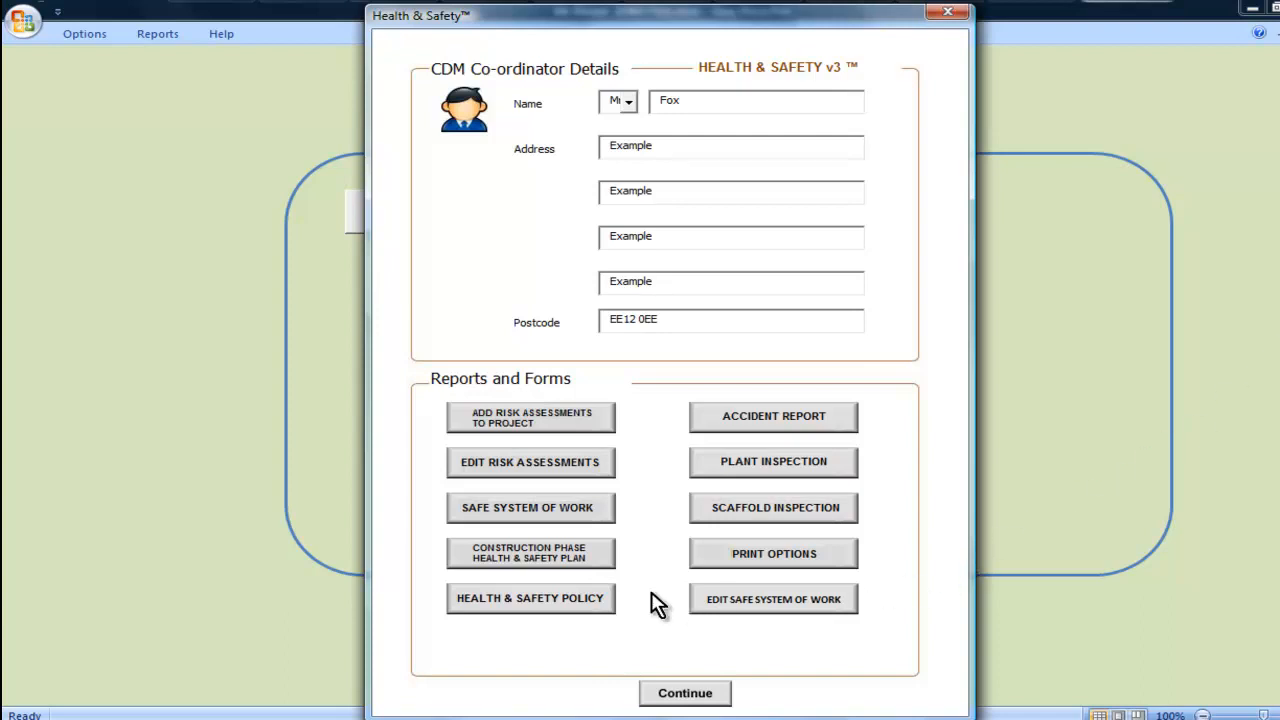
Step: Generate the construction phase health and safety plan for the project and look through the document
{"action": "left_click", "coordinate": [556, 563]}
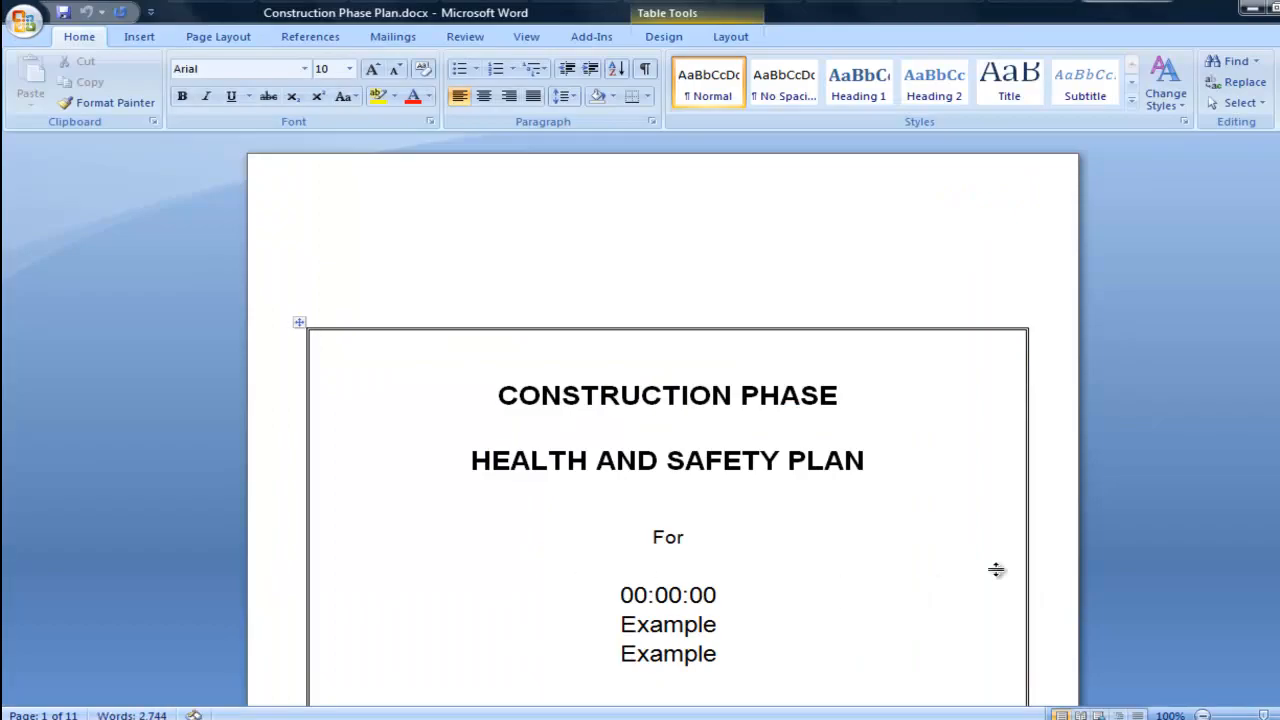
{"action": "left_click_drag", "start_coordinate": [1279, 180], "coordinate": [1279, 242]}
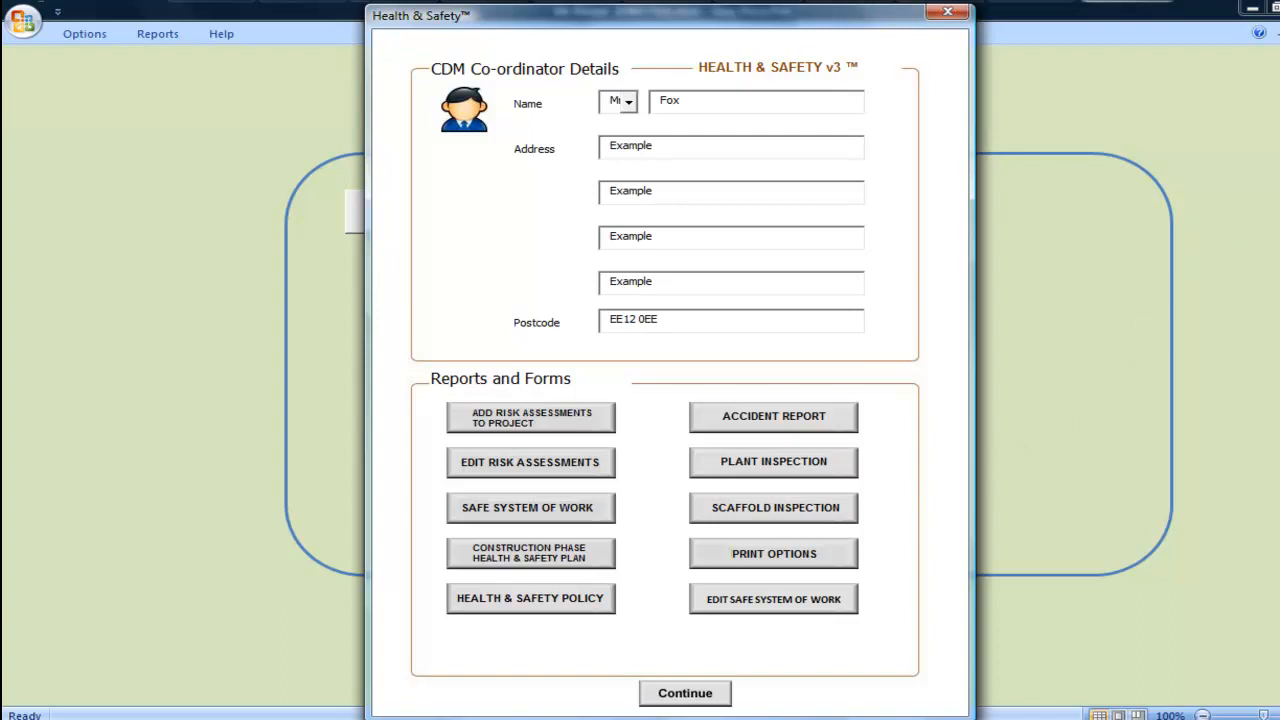
Step: View the available print options and the blank accident report form, closing each without printing or entering anything
{"action": "left_click", "coordinate": [768, 560]}
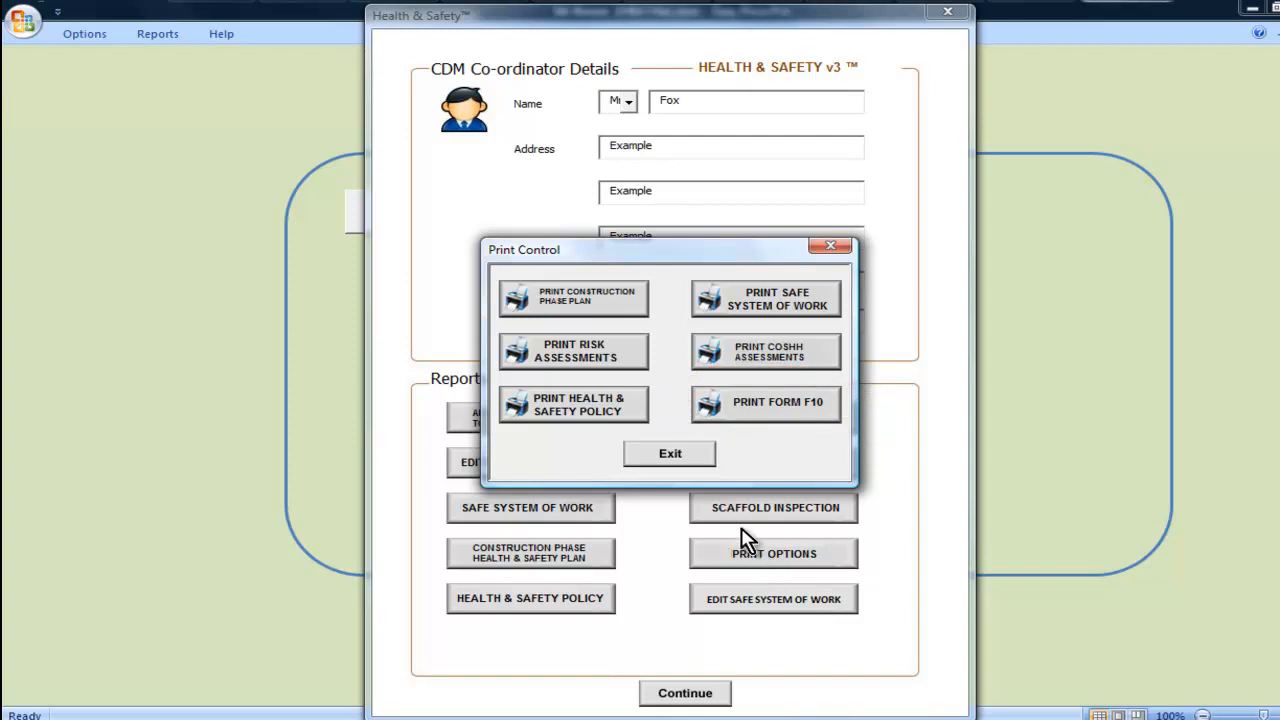
{"action": "left_click", "coordinate": [670, 454]}
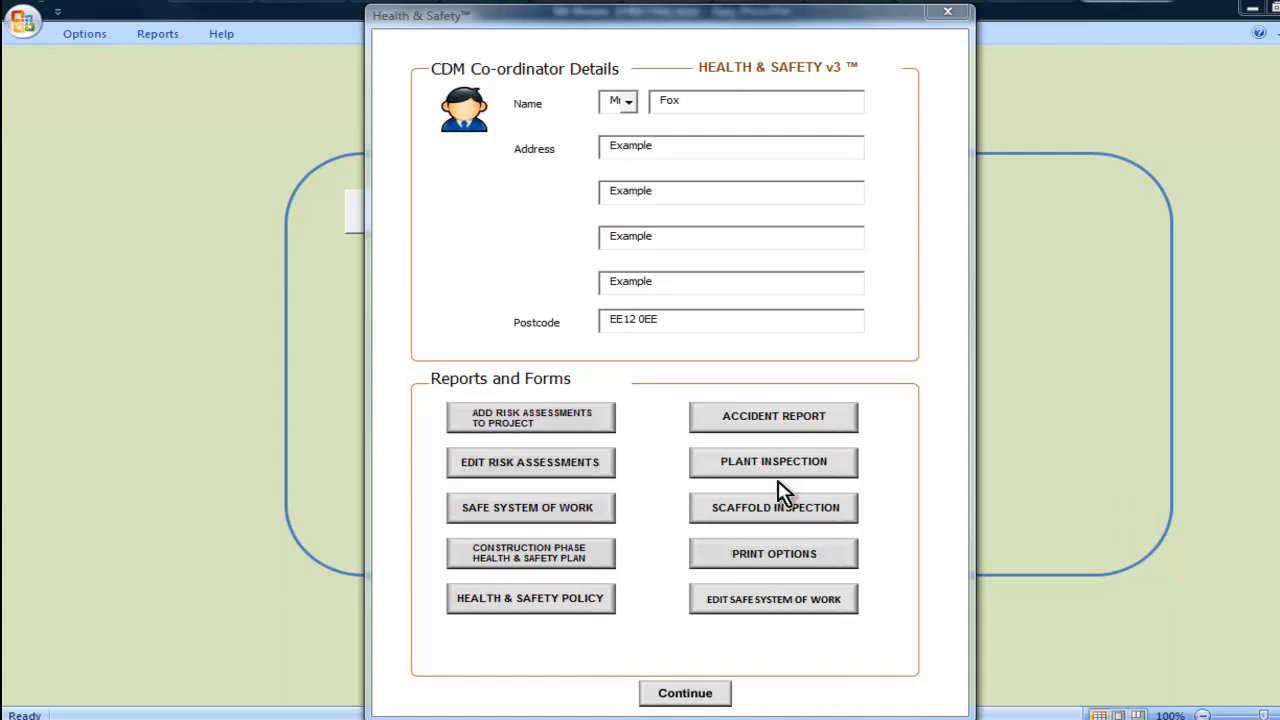
{"action": "left_click", "coordinate": [780, 420]}
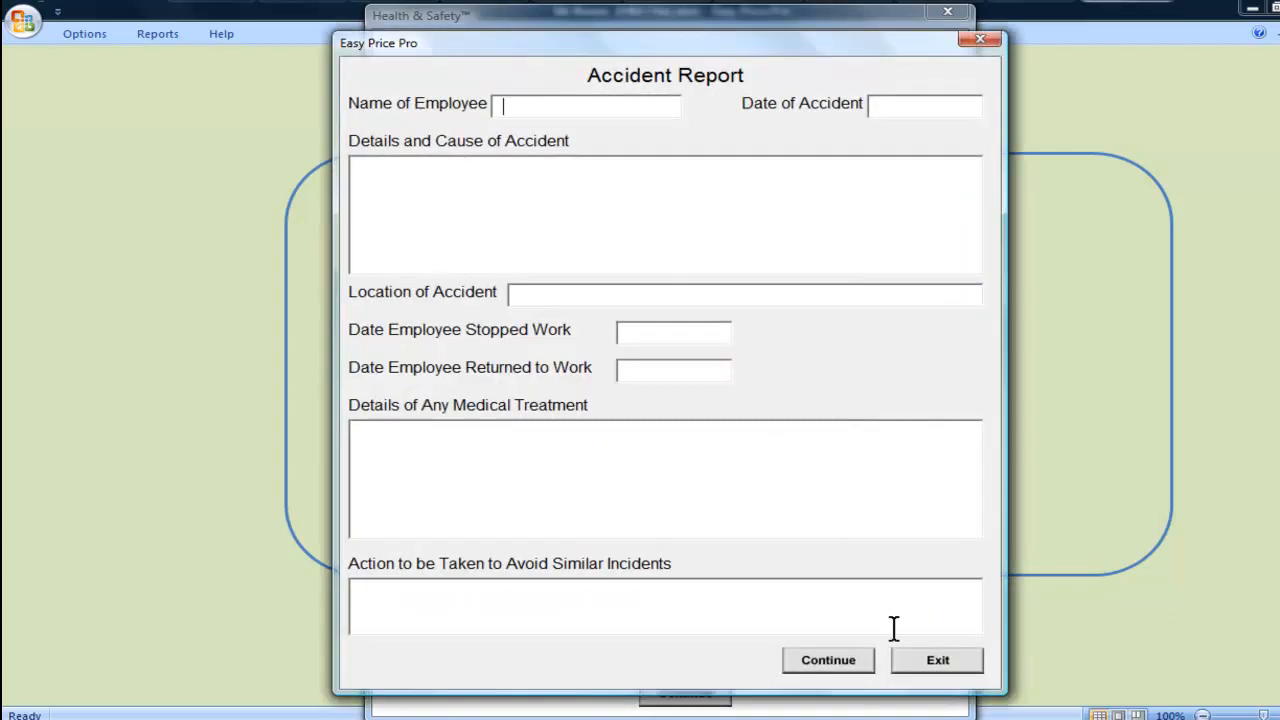
{"action": "left_click", "coordinate": [928, 667]}
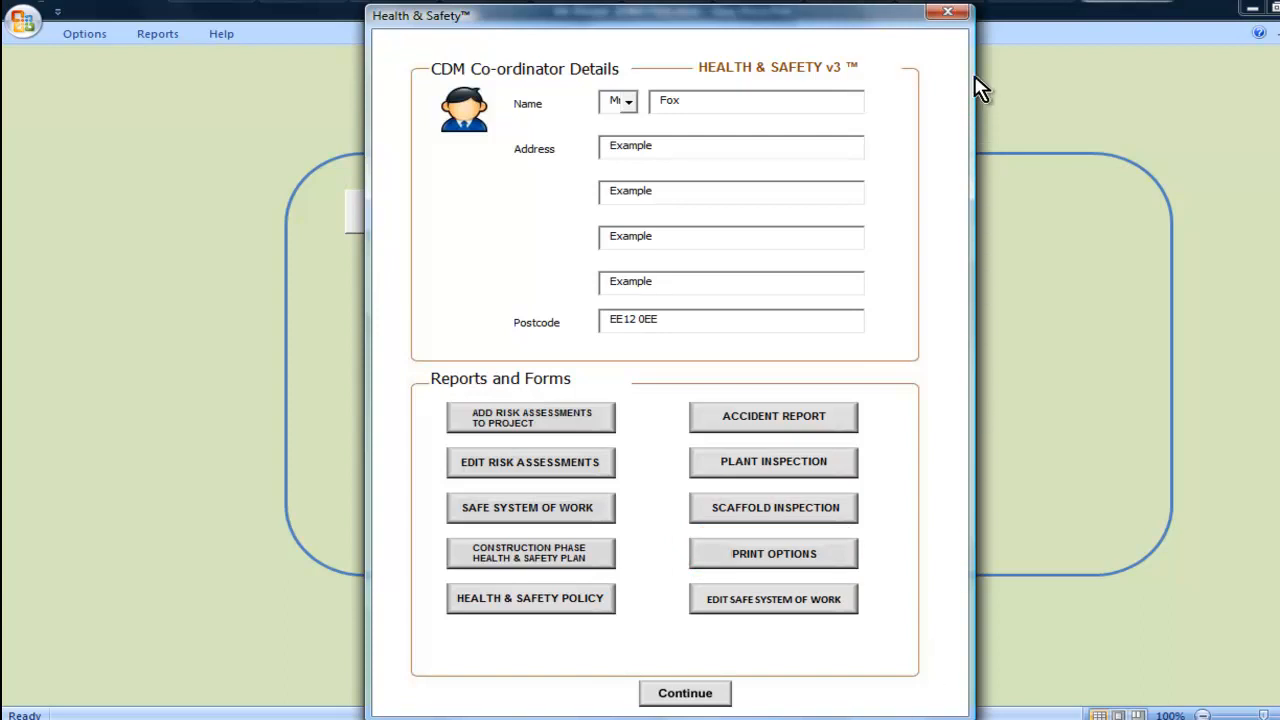
Step: Close the Health & Safety form, save the client's H&S file and exit the program
{"action": "left_click", "coordinate": [948, 13]}
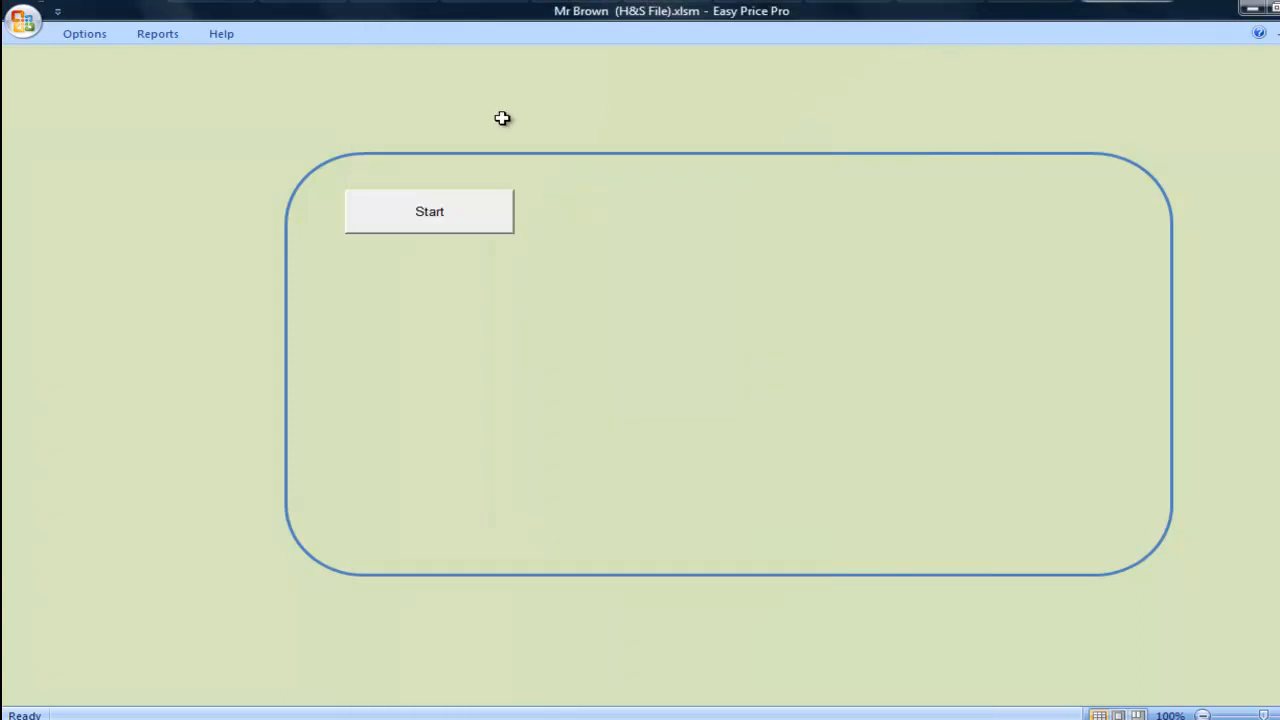
{"action": "left_click", "coordinate": [22, 20]}
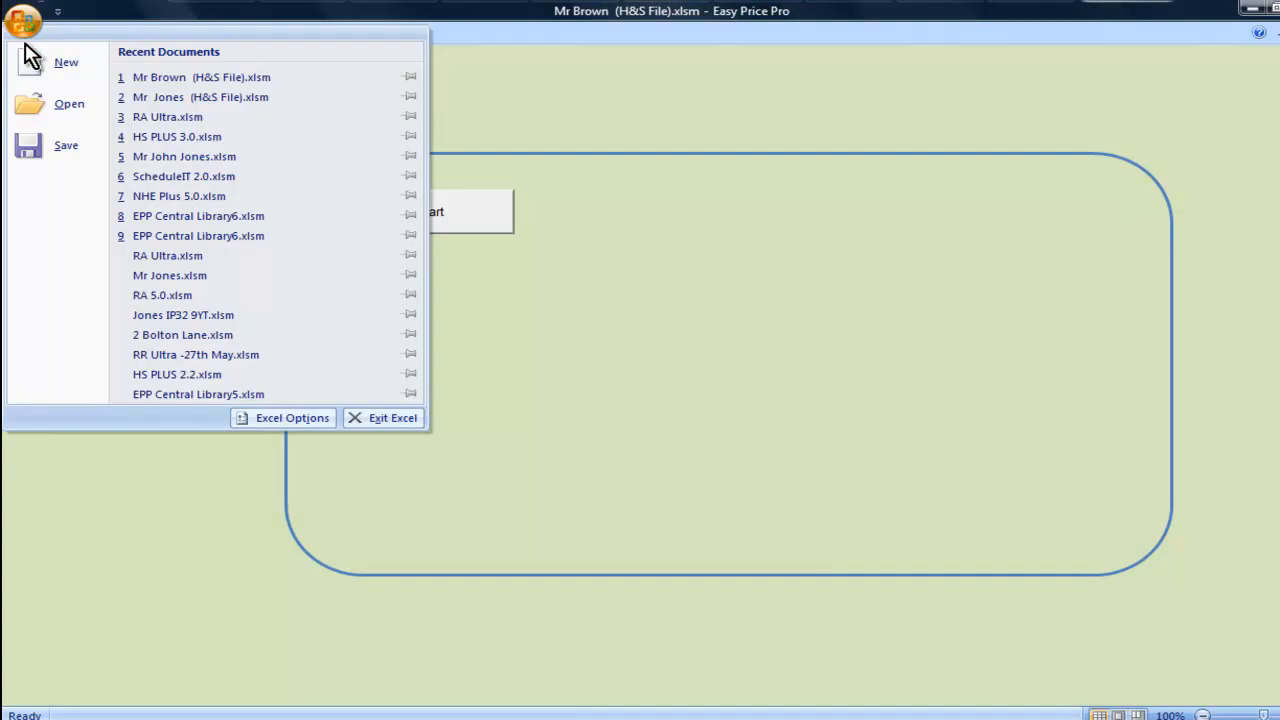
{"action": "left_click", "coordinate": [41, 157]}
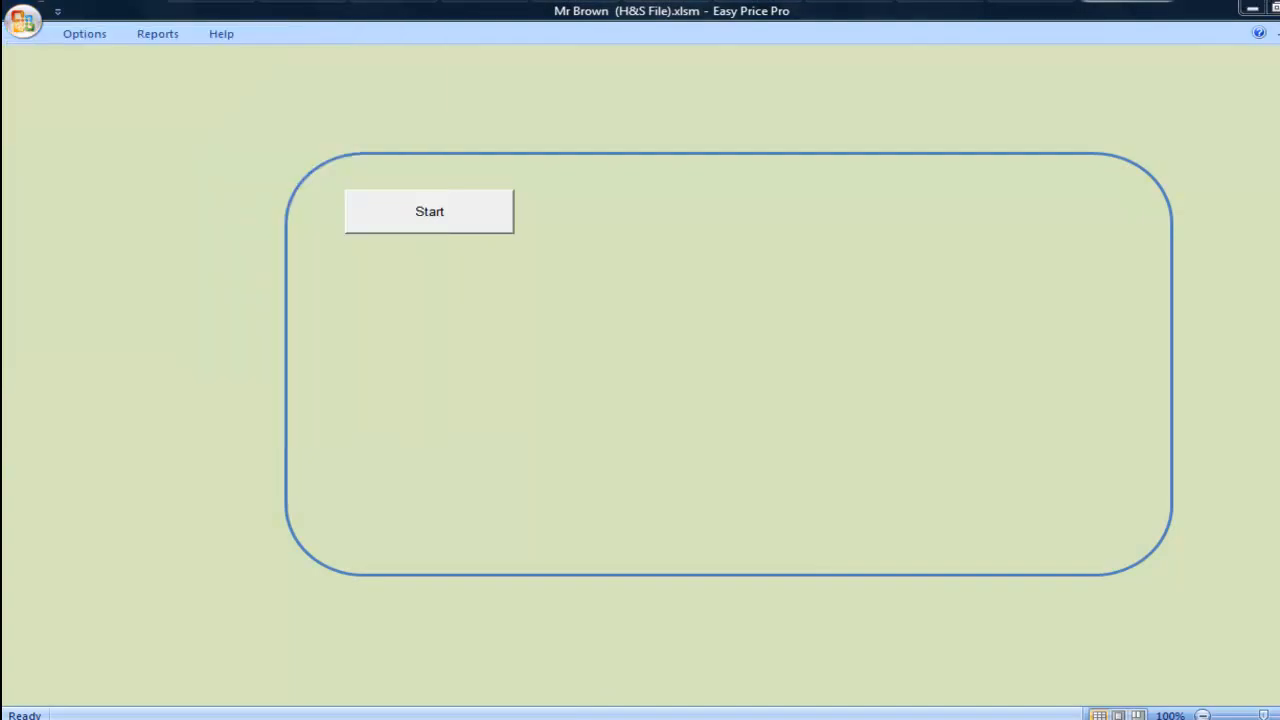
{"action": "key", "text": "alt+F4"}
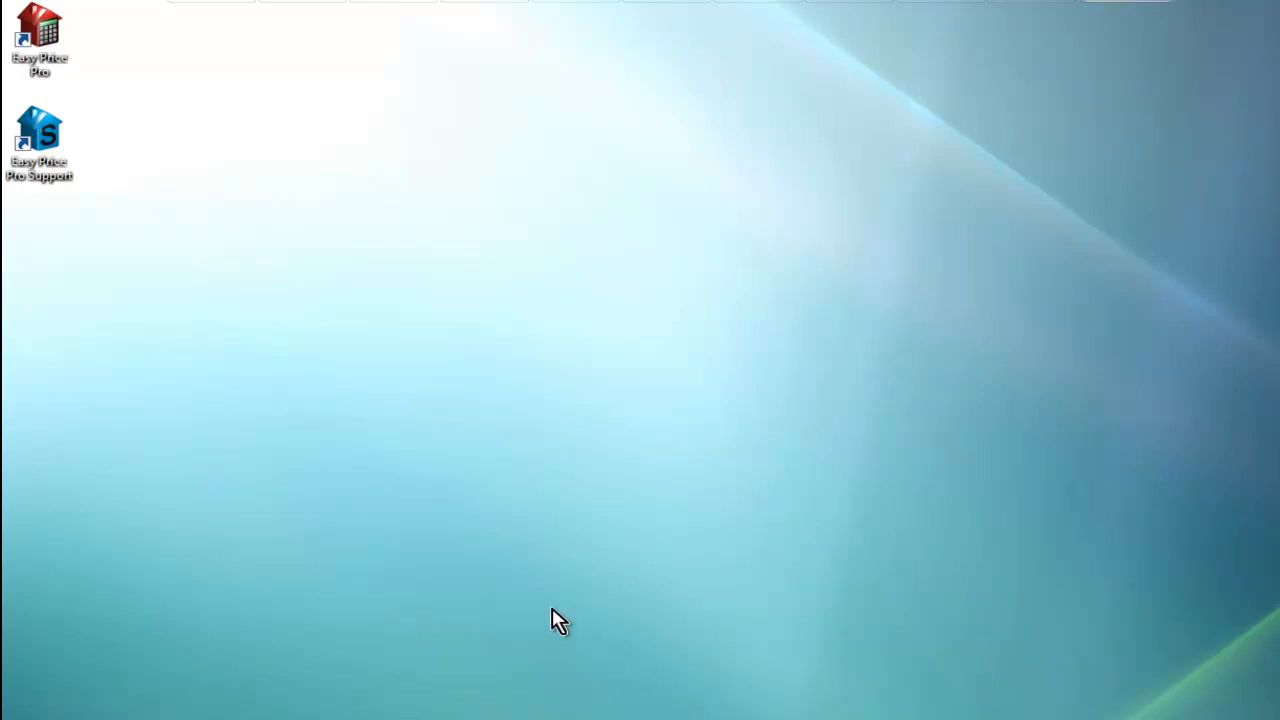
Step: Restart Easy Price Pro, choose to open an existing Health and Safety policy, and browse to the client's folder
{"action": "double_click", "coordinate": [48, 45]}
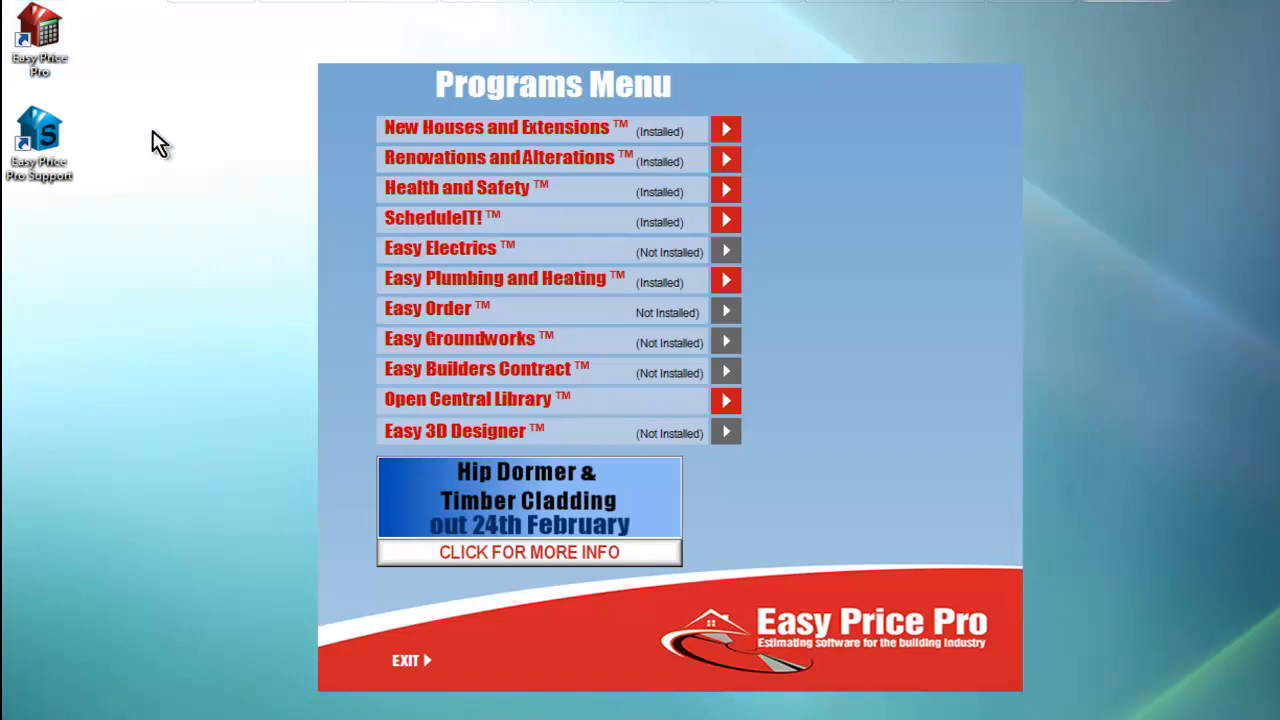
{"action": "left_click", "coordinate": [447, 190]}
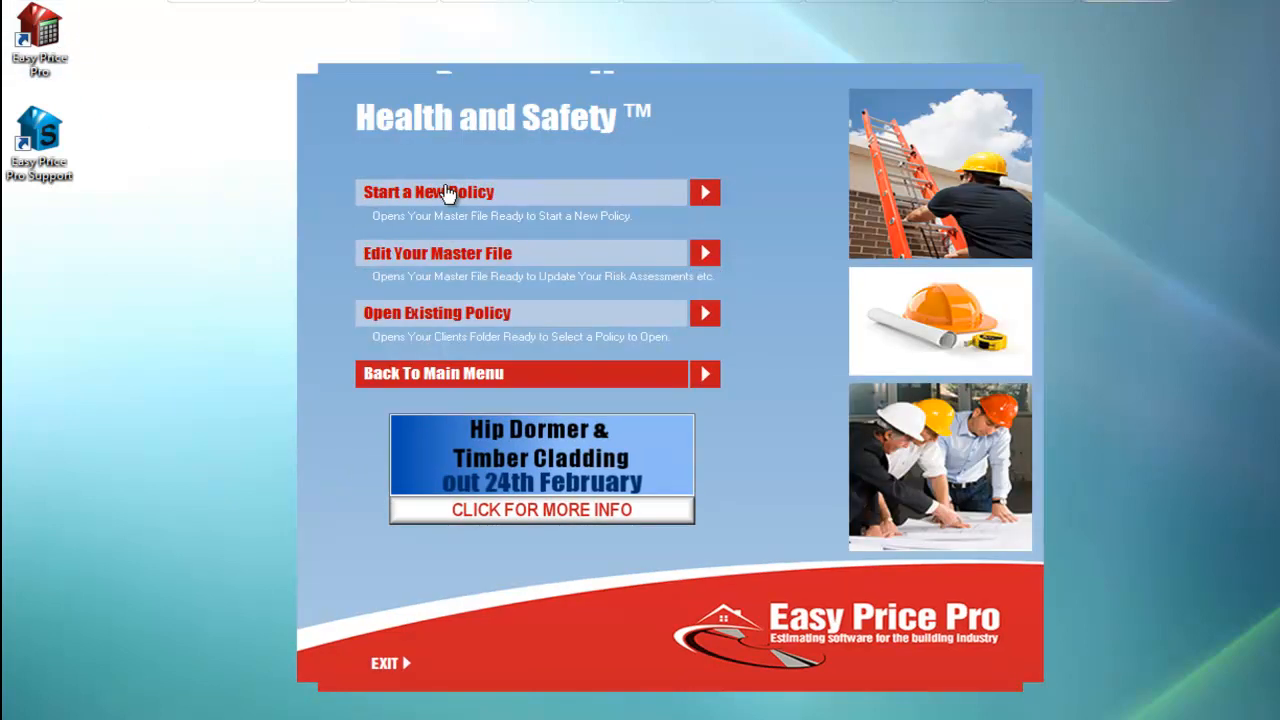
{"action": "left_click", "coordinate": [507, 317]}
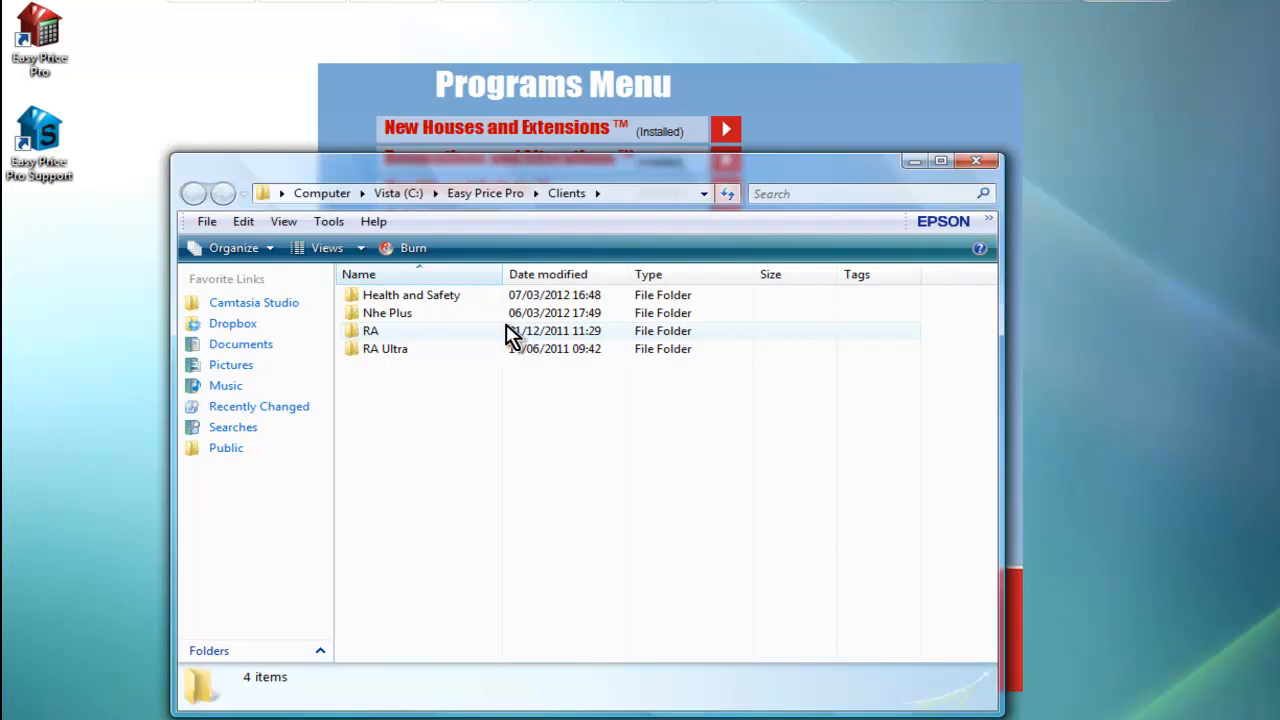
{"action": "double_click", "coordinate": [503, 300]}
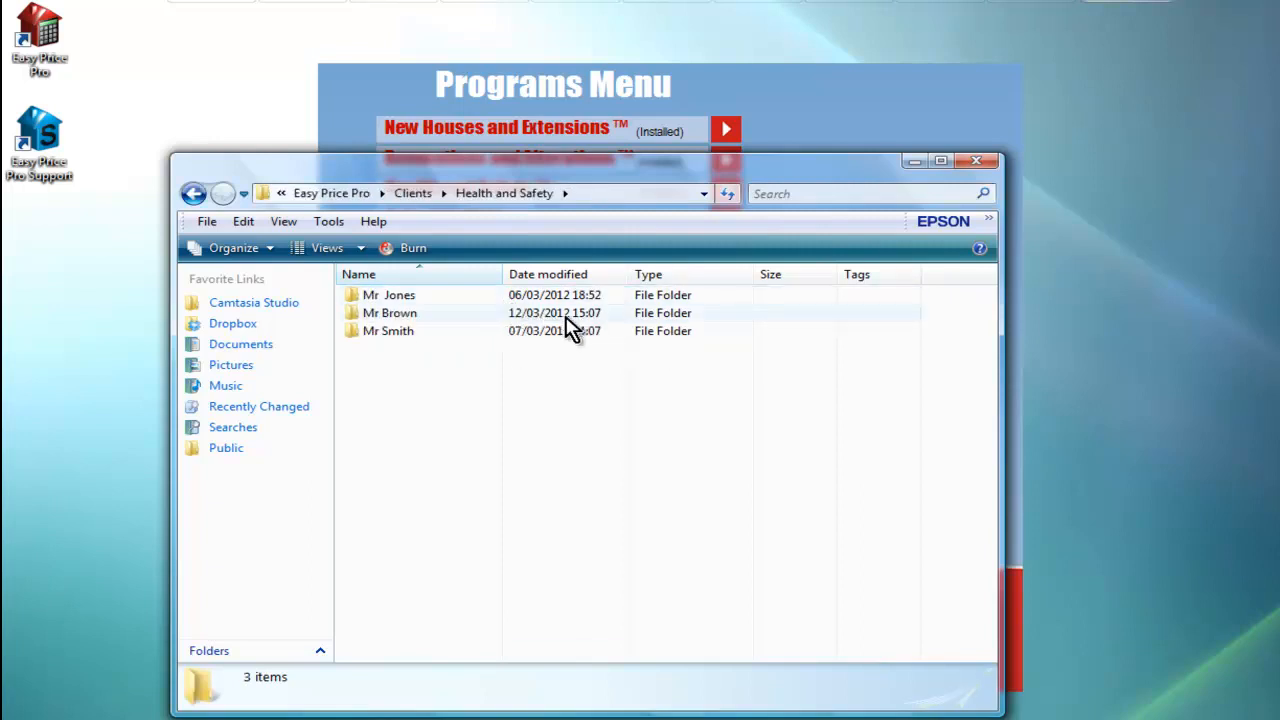
{"action": "double_click", "coordinate": [594, 316]}
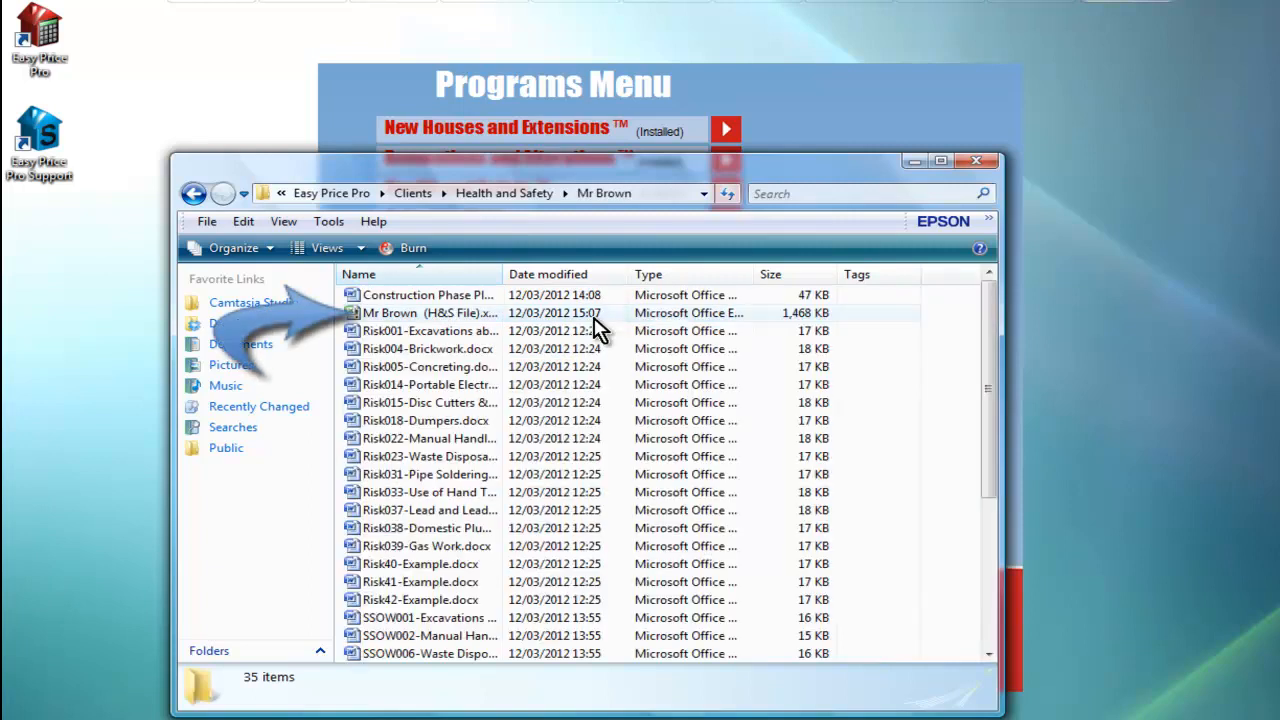